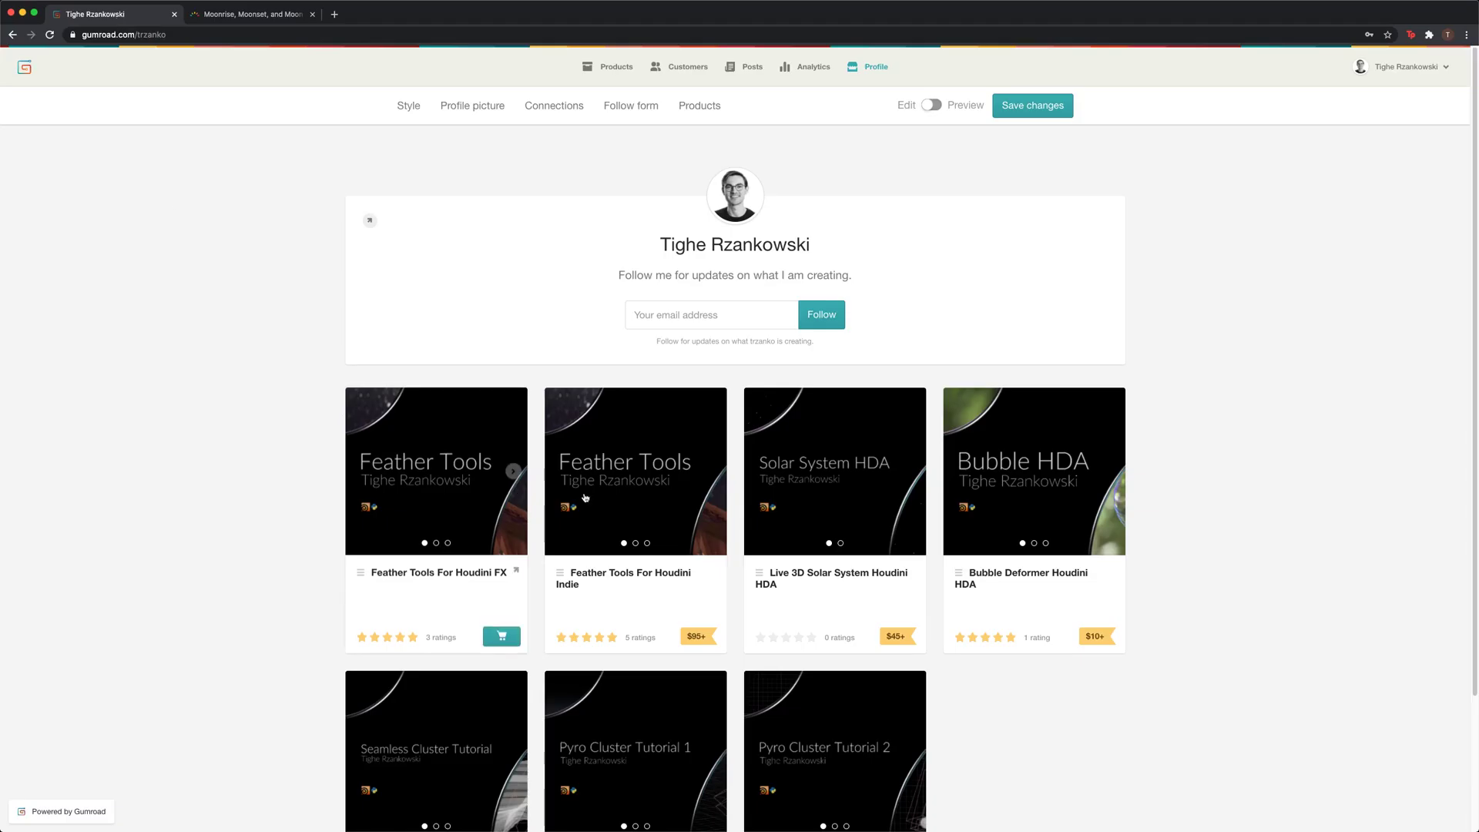
Open the Live 3D Solar System Houdini HDA product from the Gumroad profile.
click(830, 575)
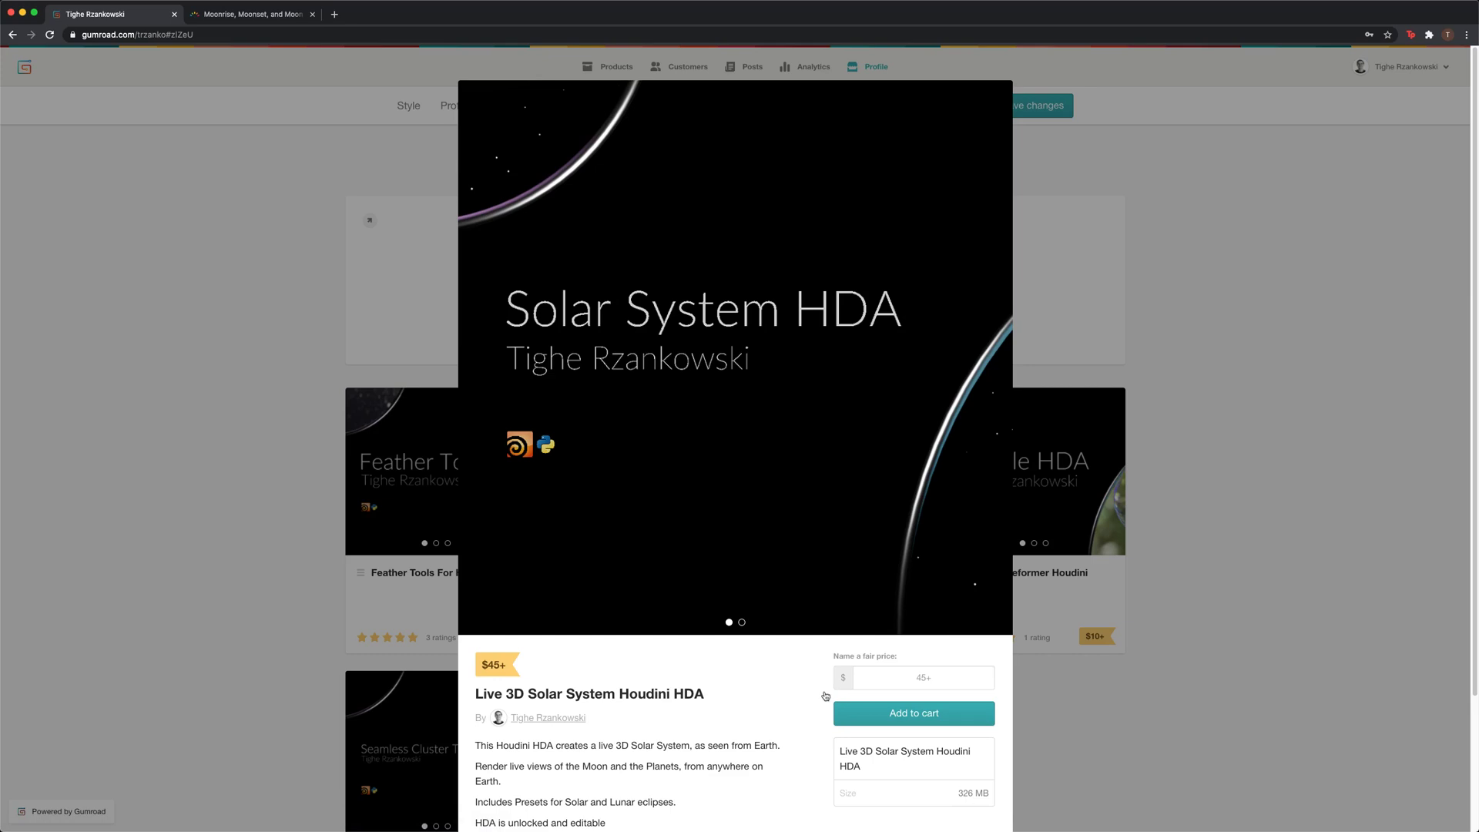
In Houdini, check the viewport camera list while keeping the C_moon camera.
key(super+Tab)
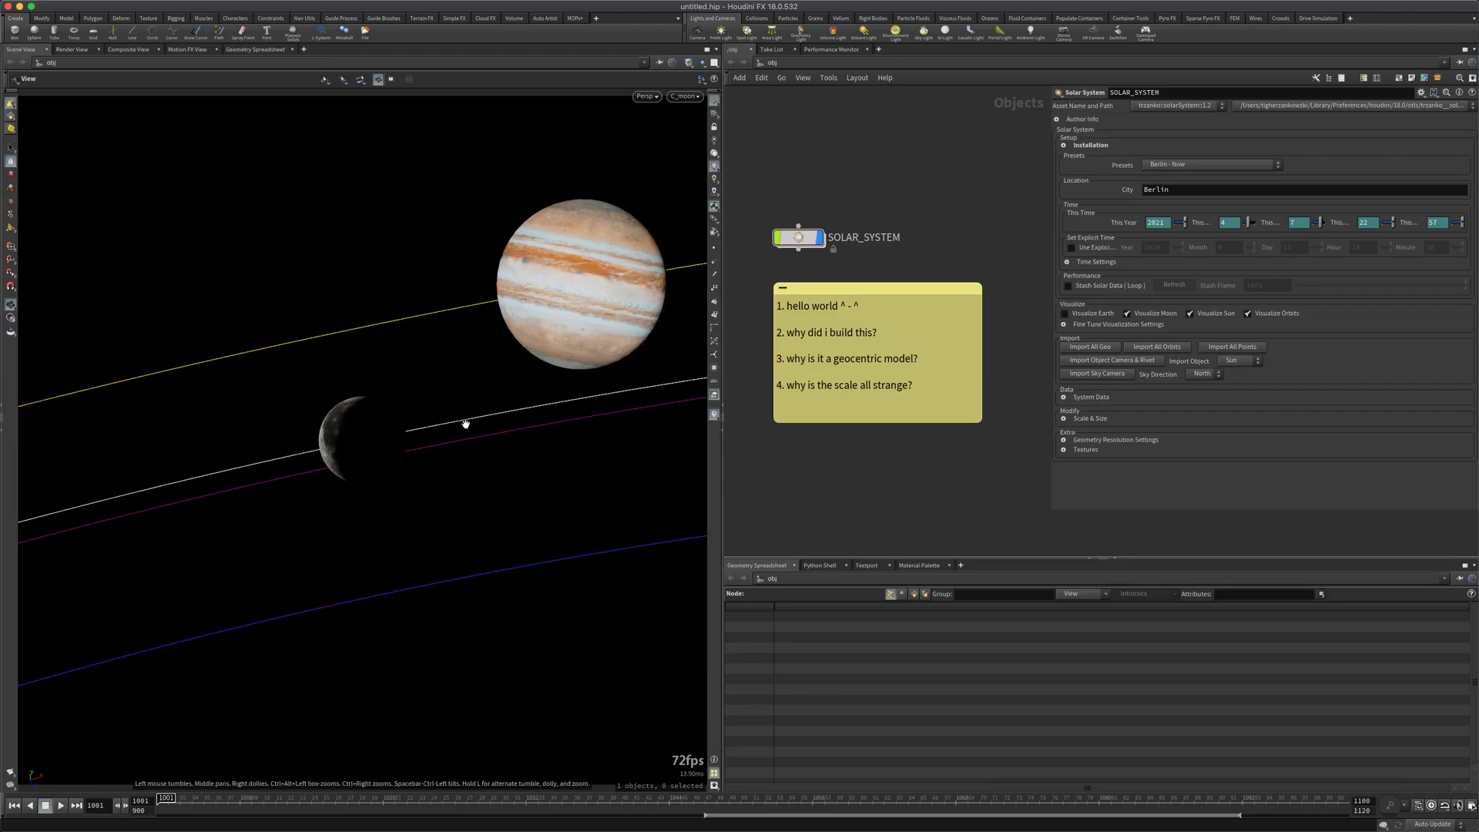
click(685, 96)
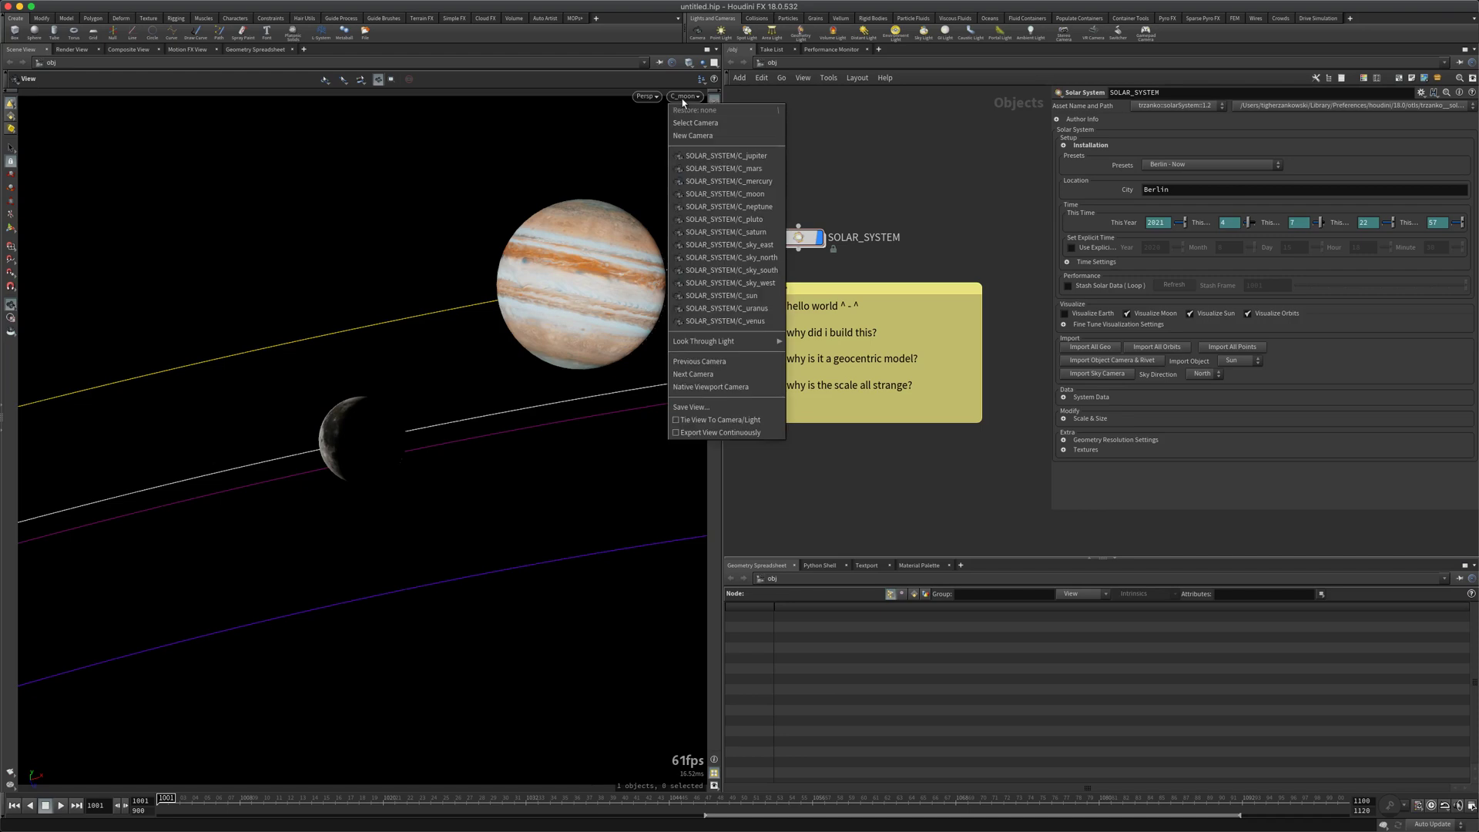
click(716, 202)
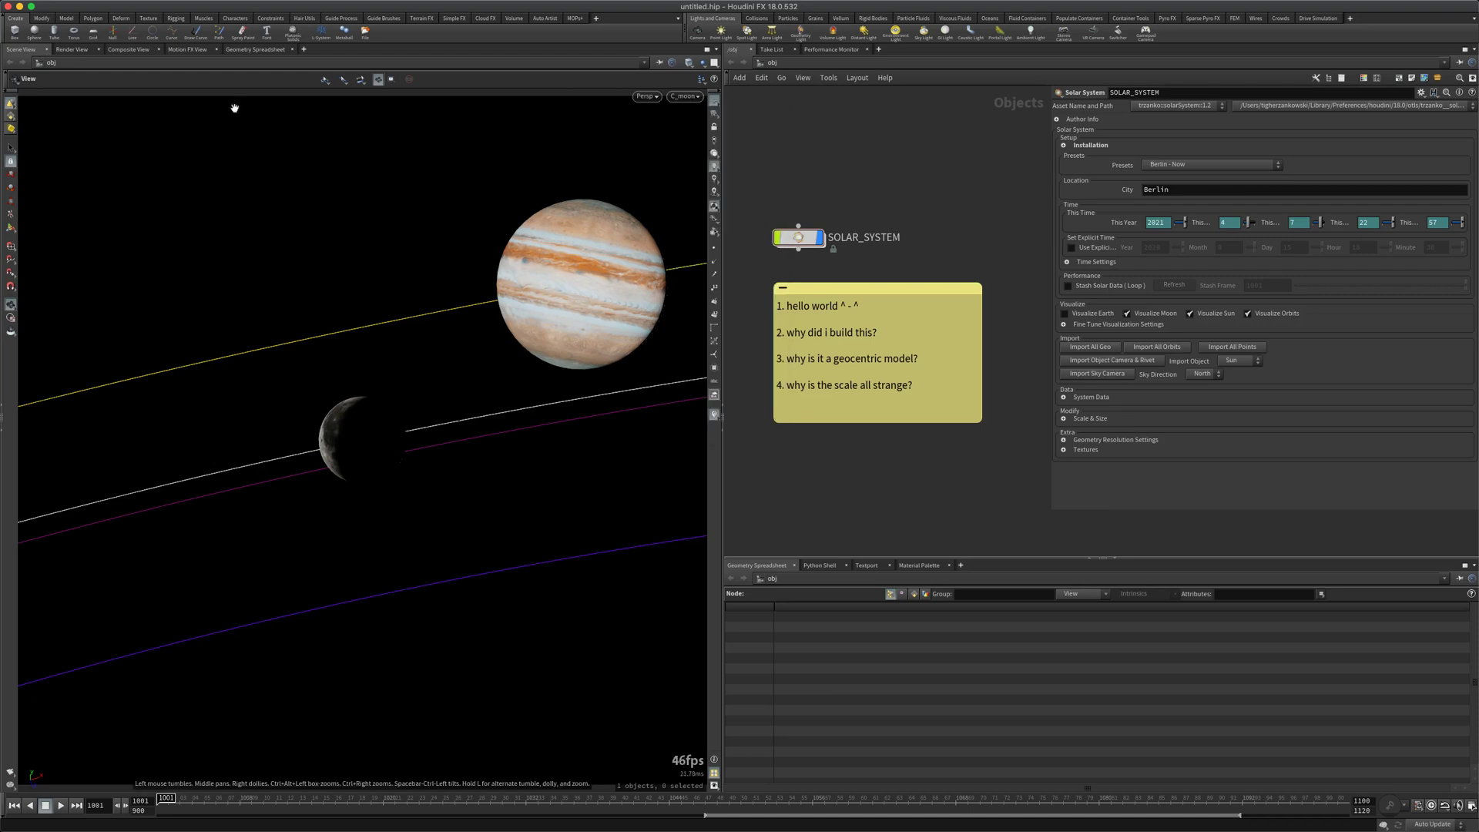
click(688, 96)
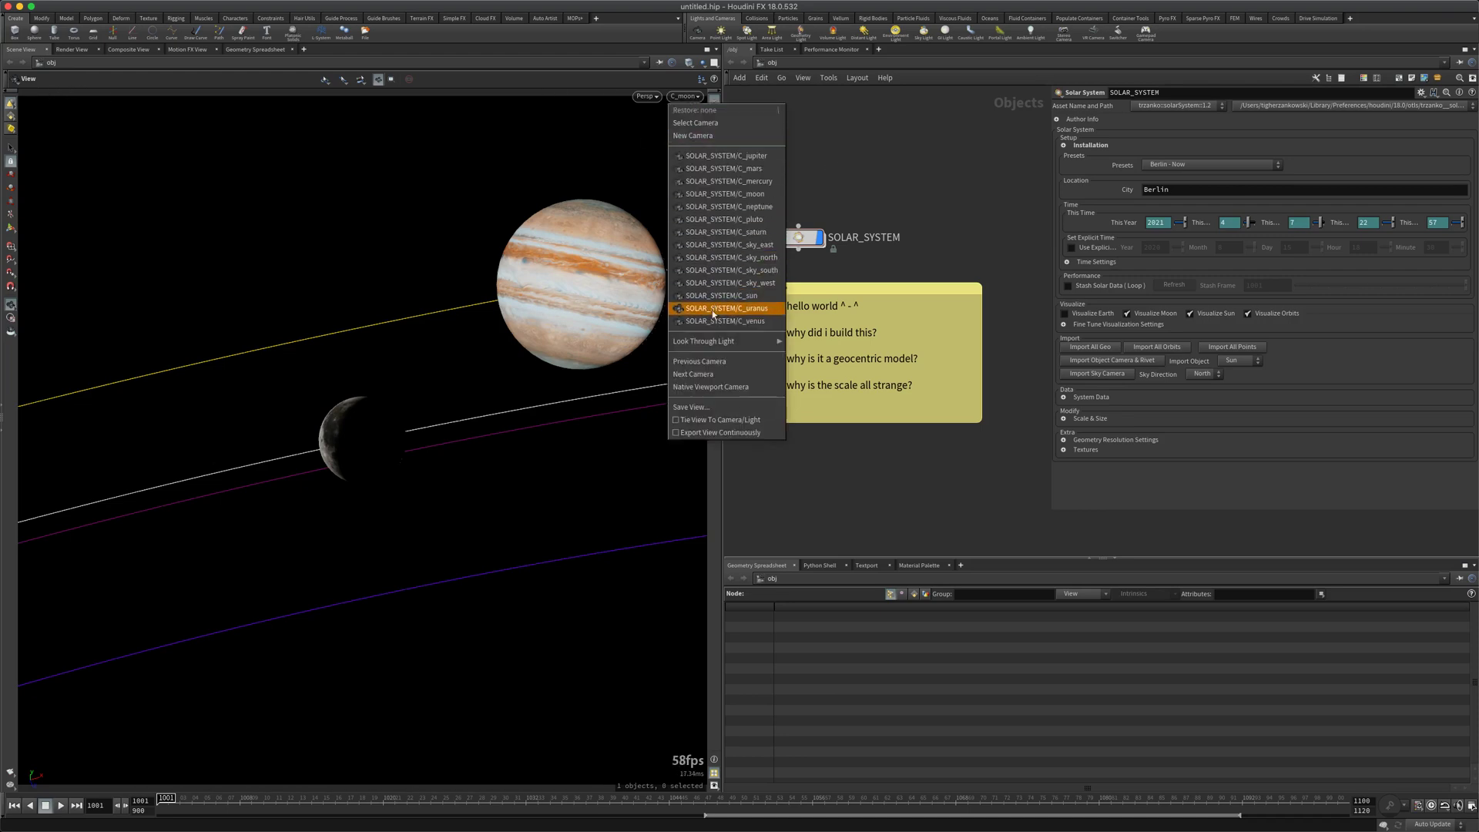
click(729, 193)
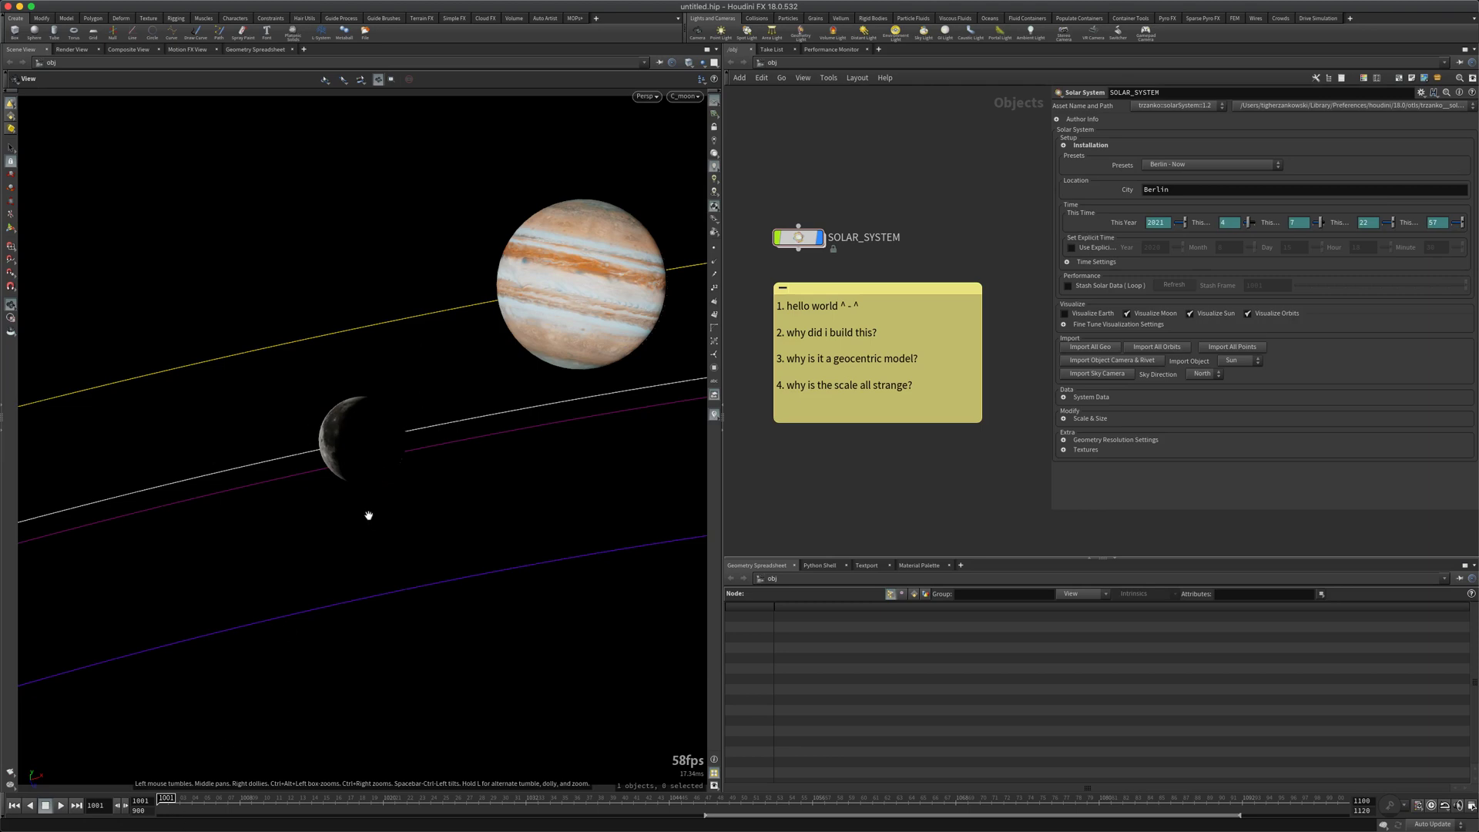
Compare with timeanddate.com's Berlin moon page, then return to Houdini.
key(super+Tab)
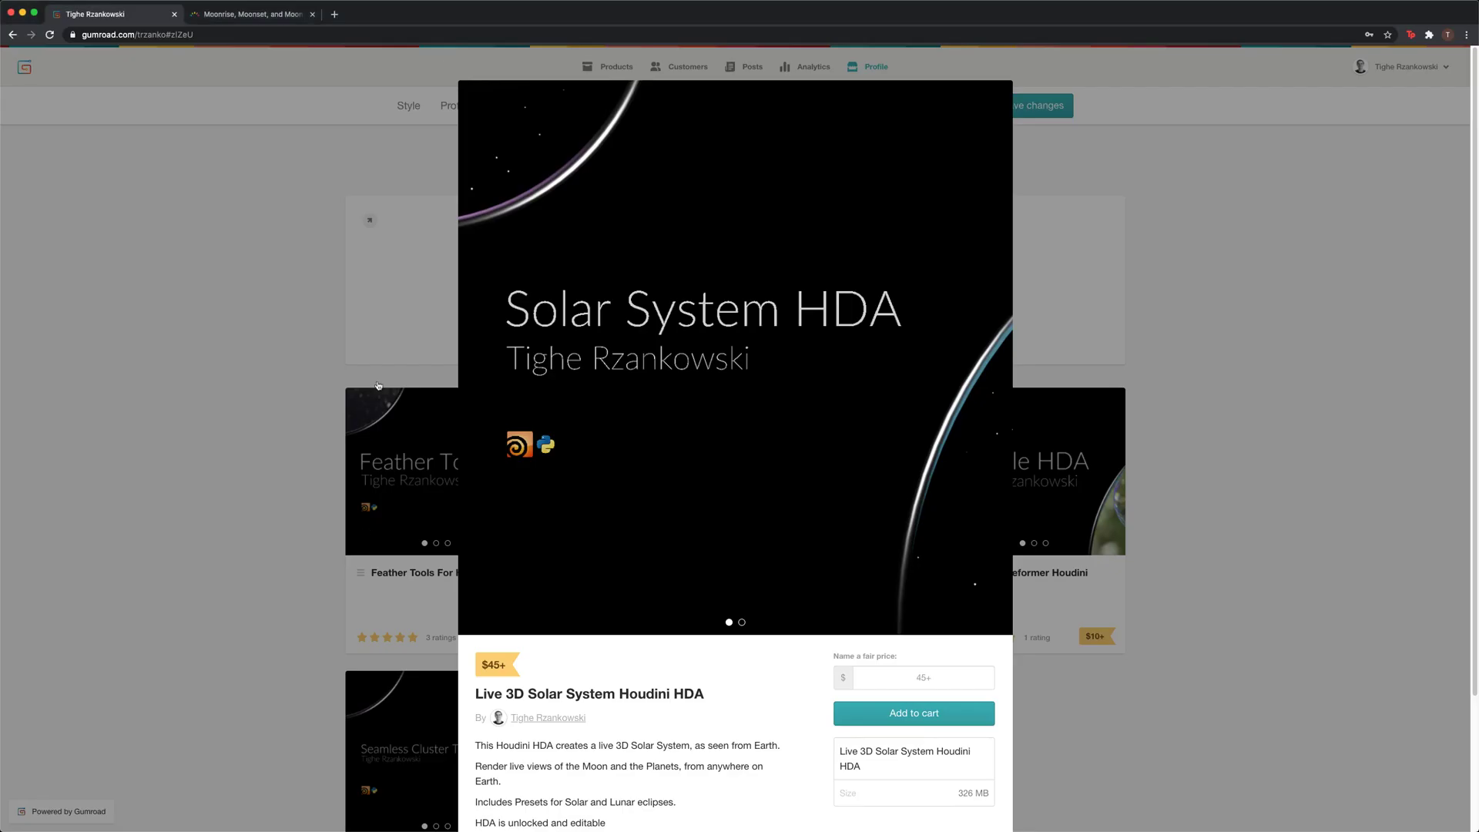
click(231, 16)
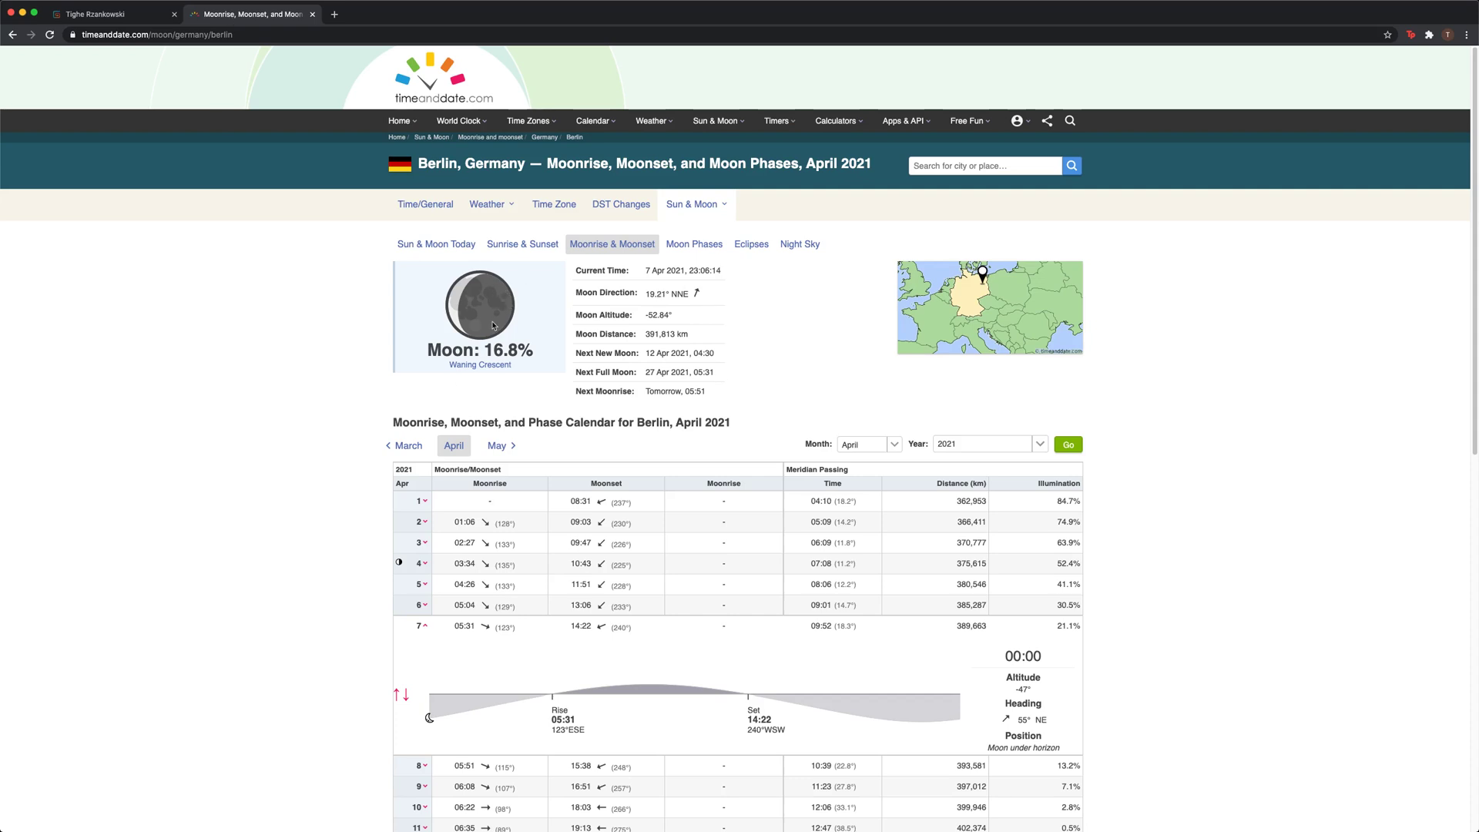
key(super+Tab)
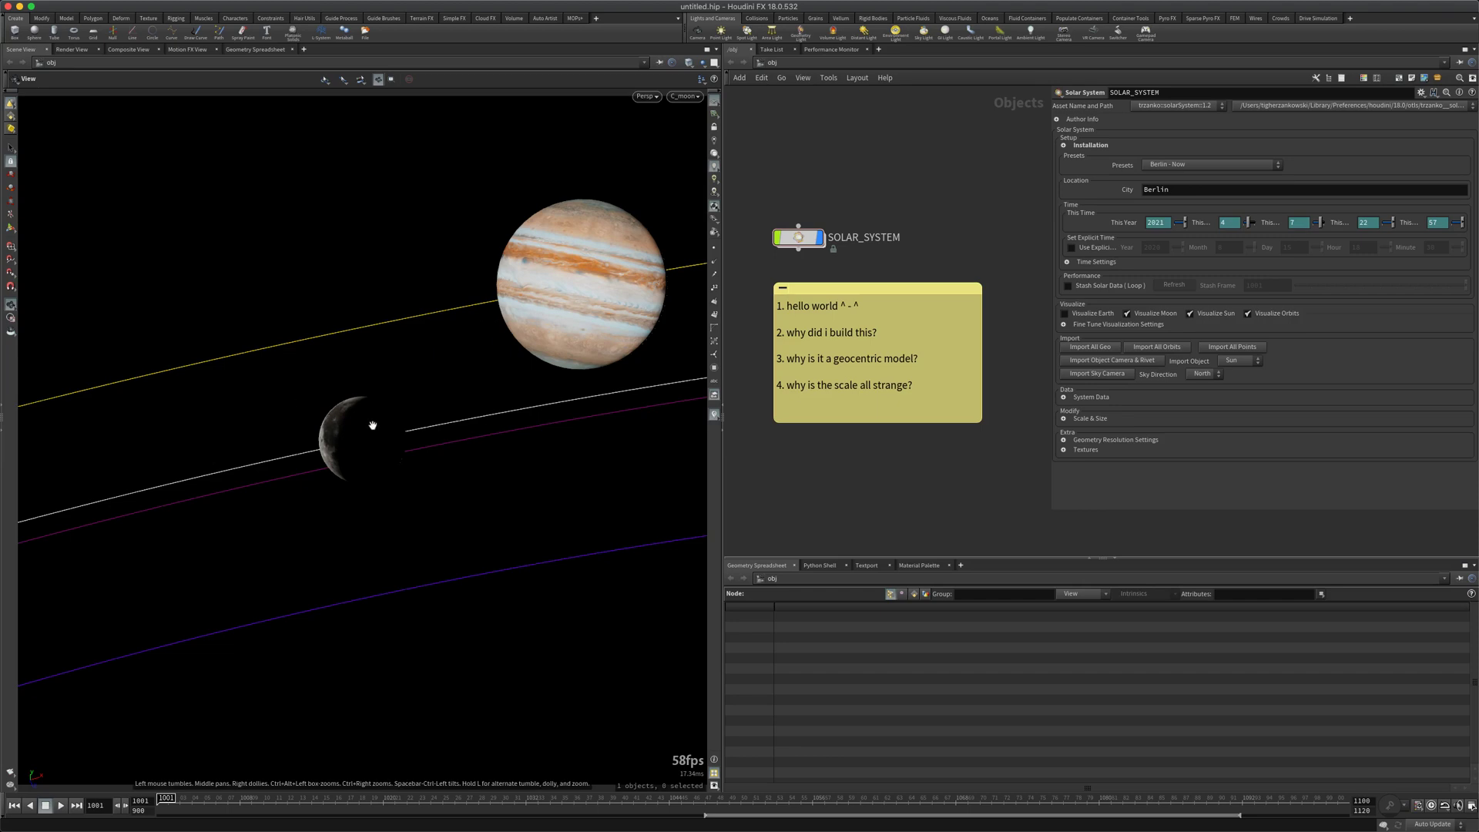
Fully light the Moon, then orbit off the moon camera and frame all orbits.
click(715, 164)
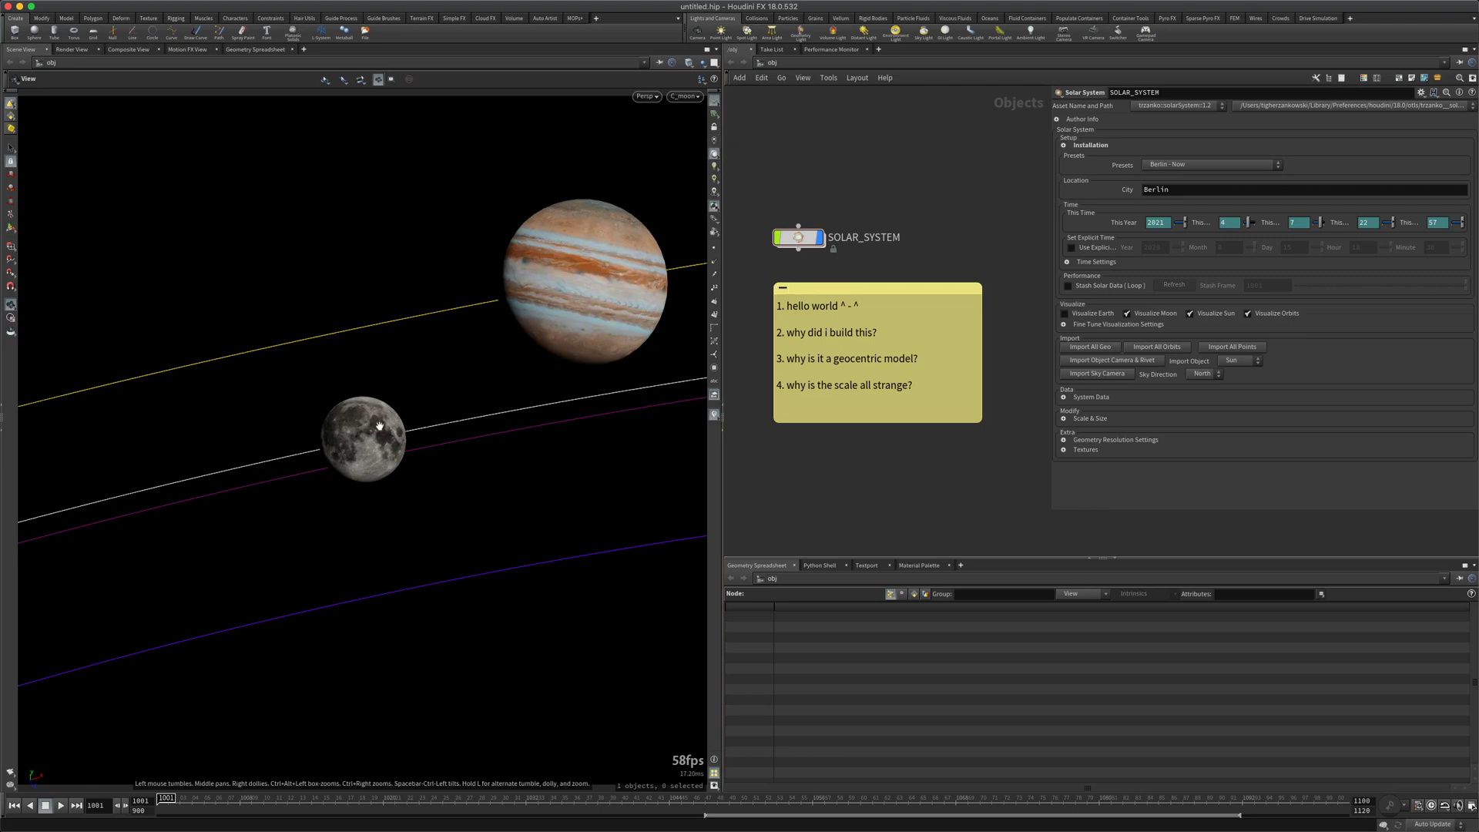
drag(379, 426, 587, 367)
key(f)
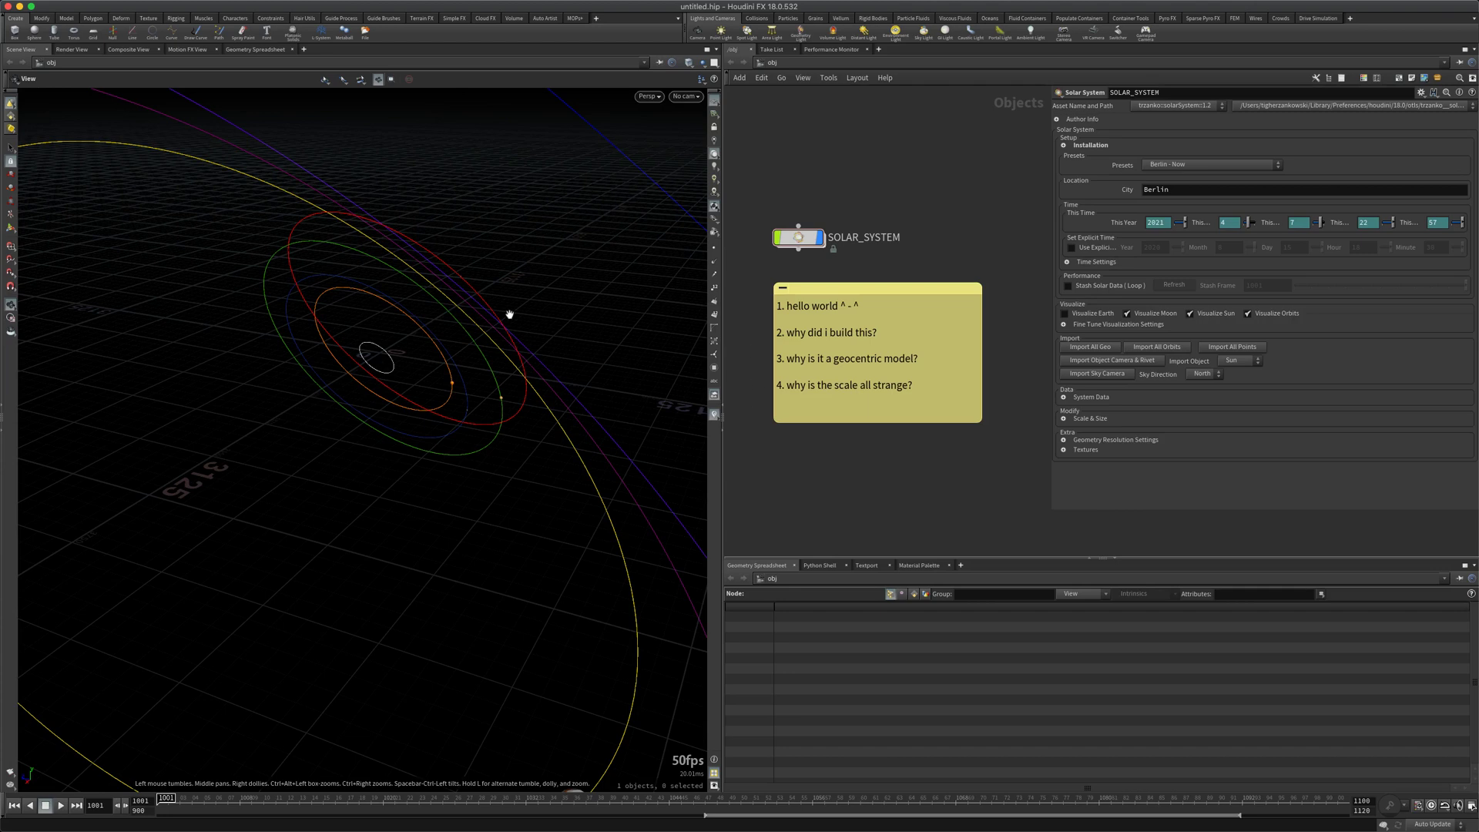
Zoom in on the orbits, then return to the SOLAR_SYSTEM/C_moon camera view.
drag(384, 354, 350, 386)
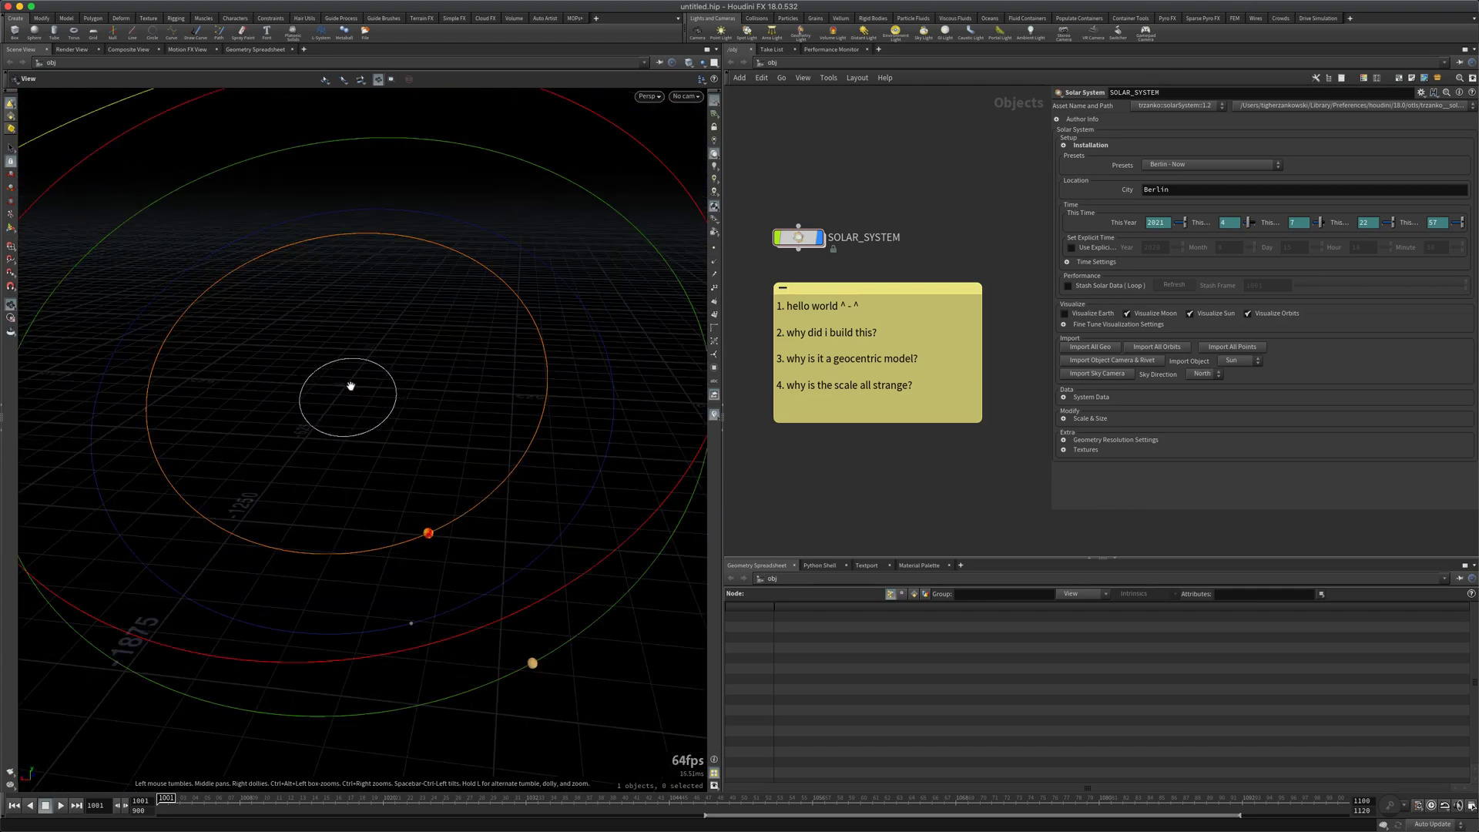
scroll(357, 396, up, 6)
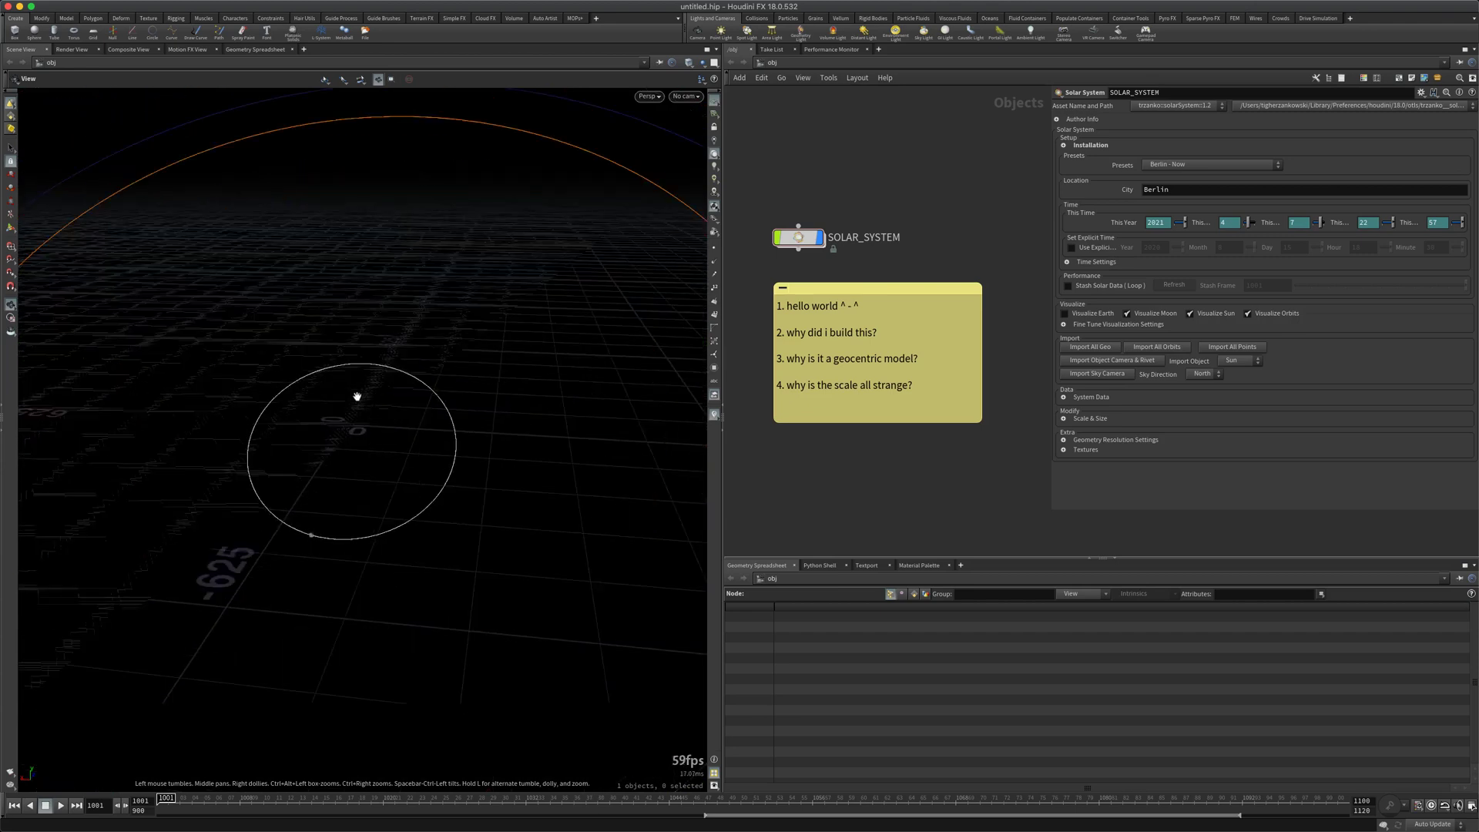
click(681, 97)
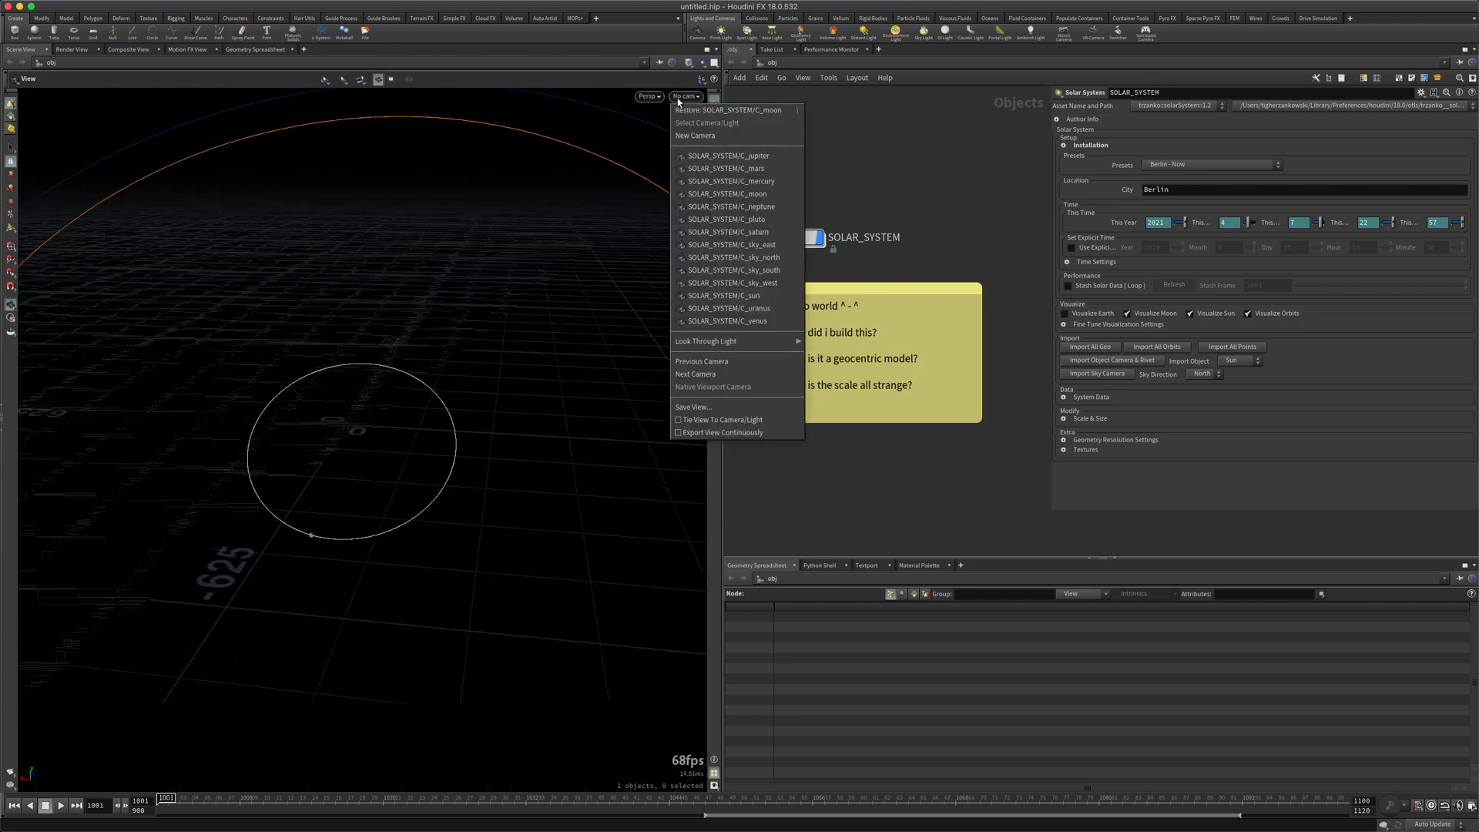
click(709, 193)
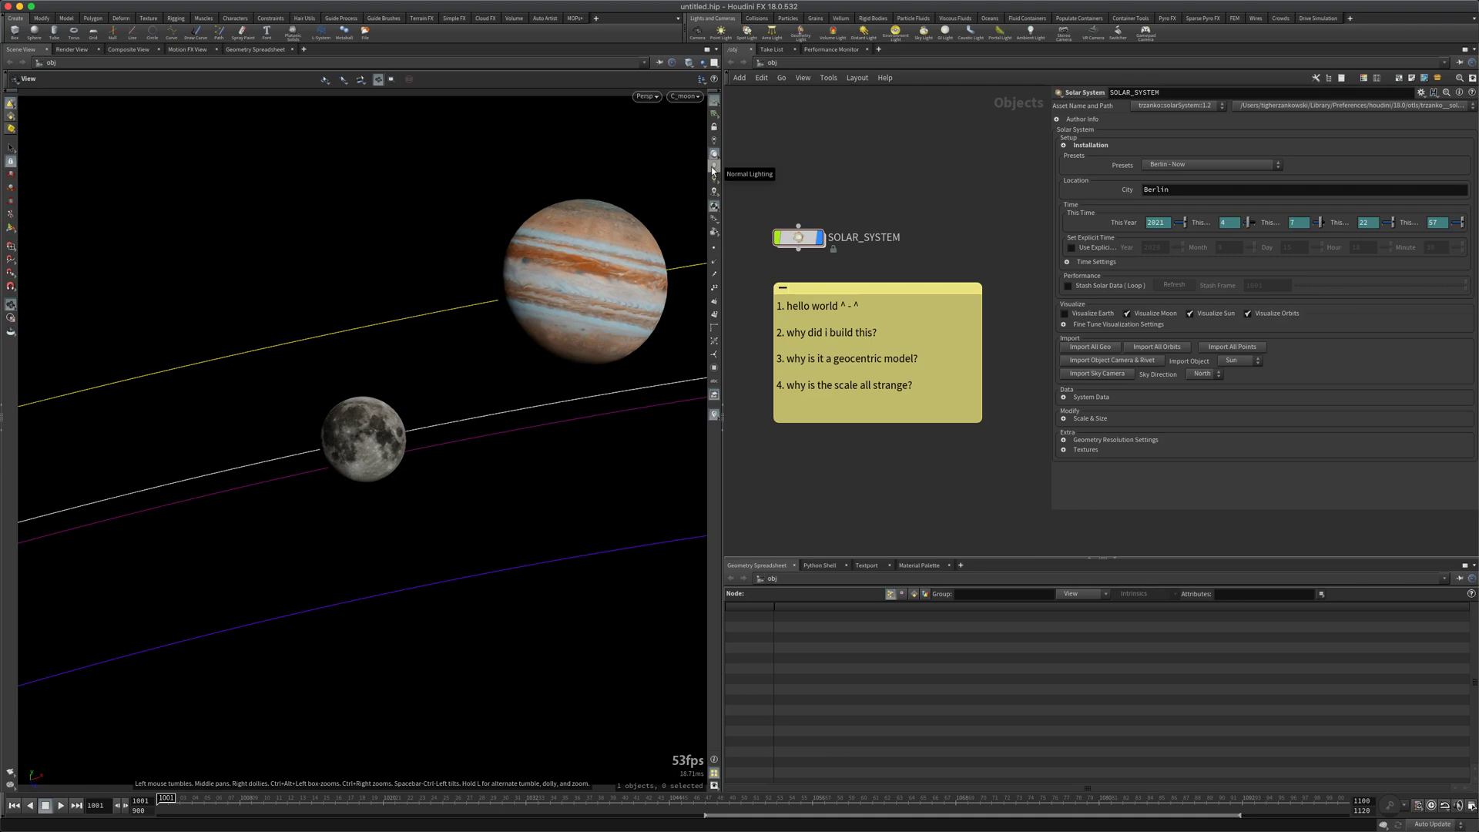
click(713, 168)
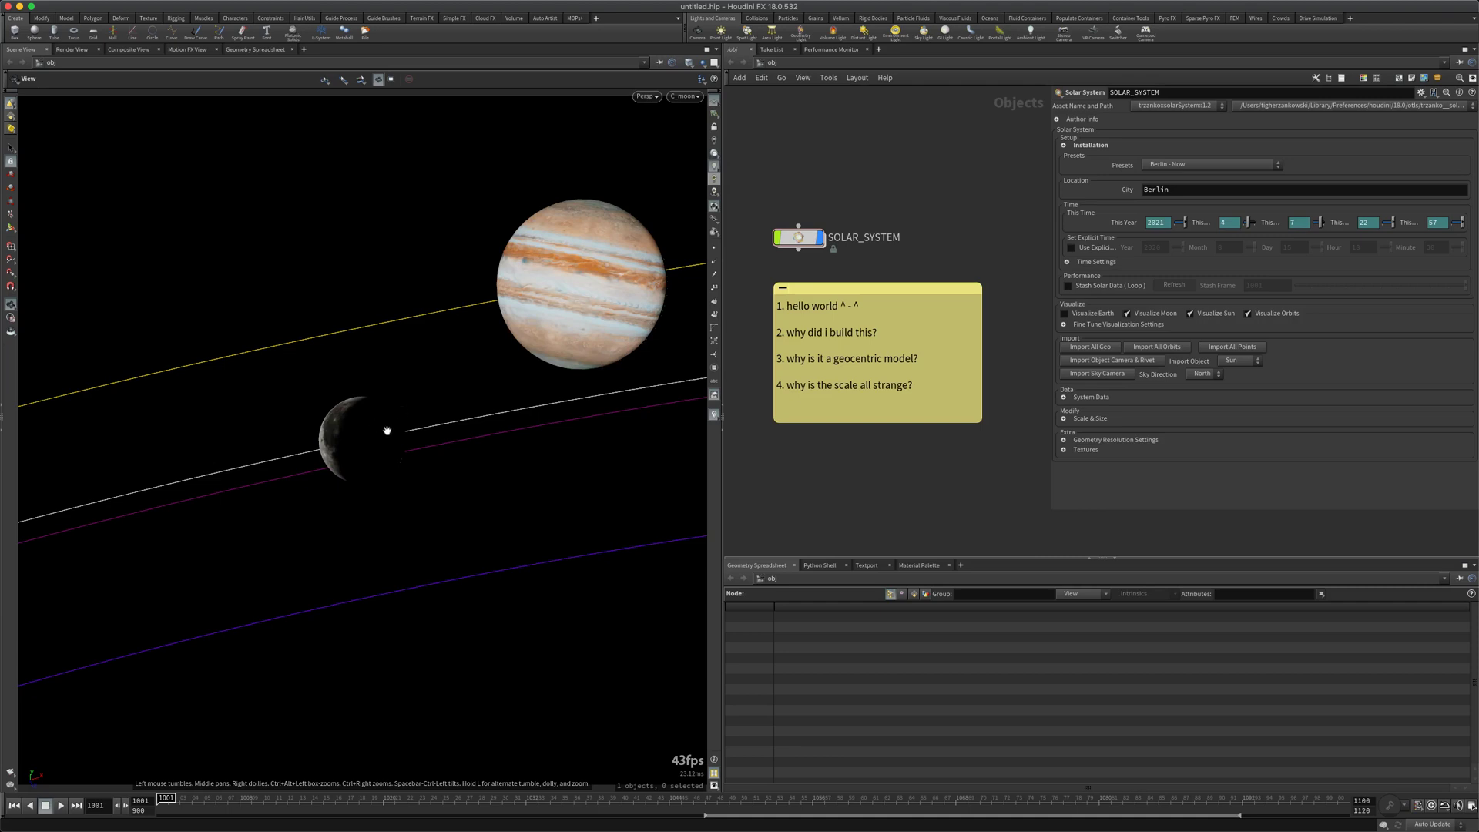
drag(389, 423, 358, 440)
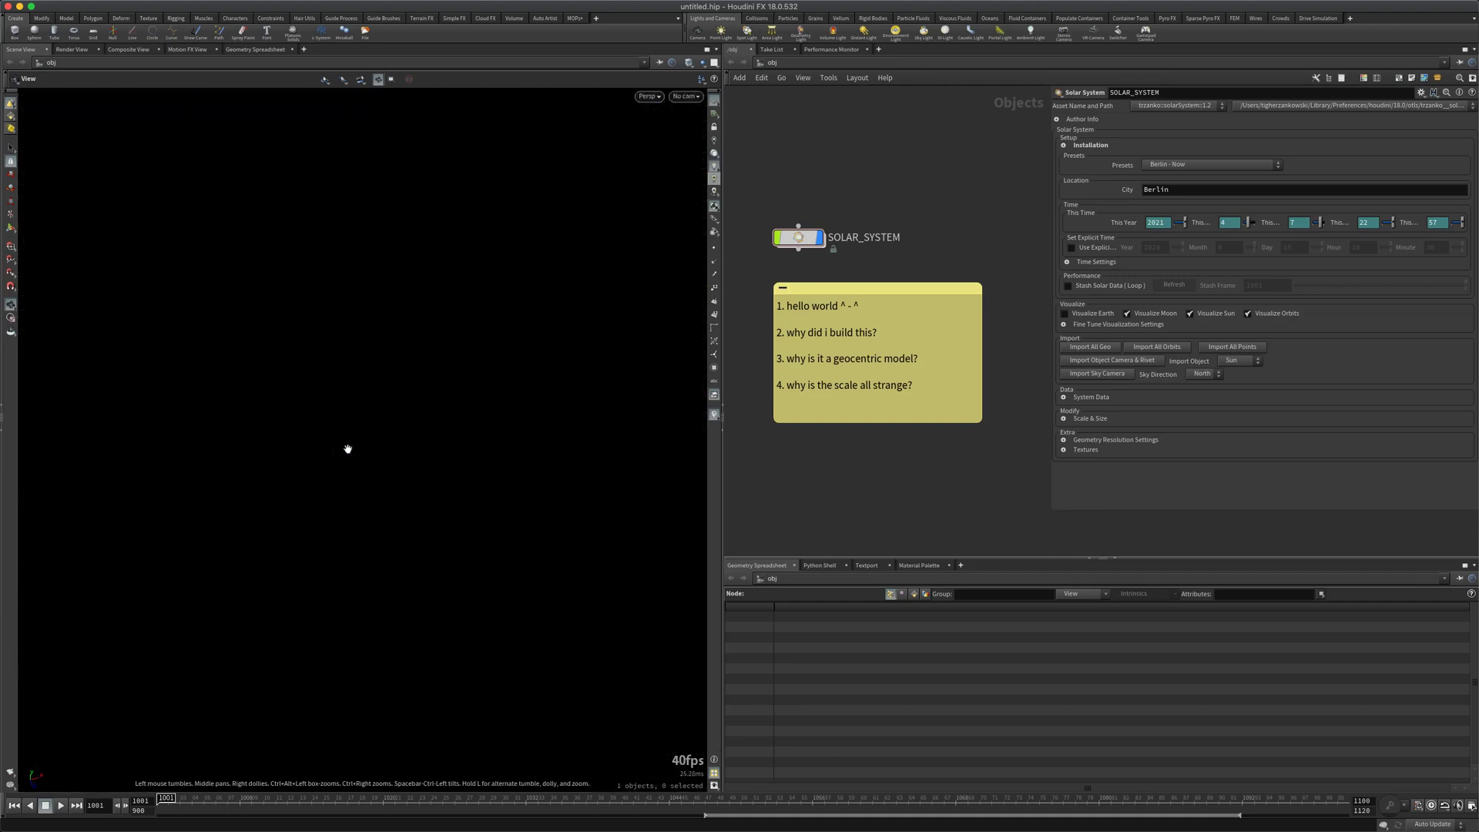
key(f)
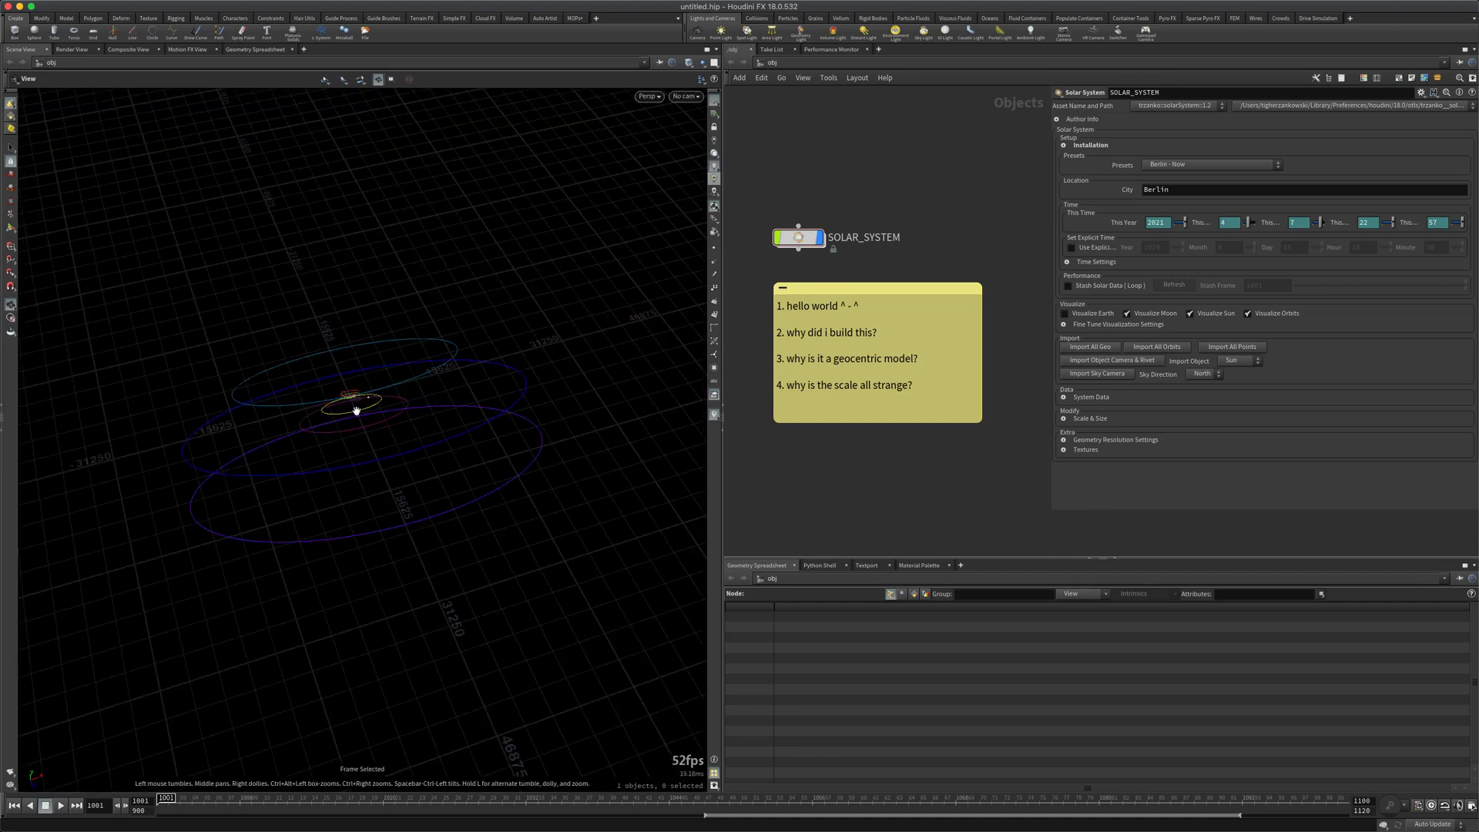
drag(353, 400, 496, 397)
scroll(377, 375, up, 5)
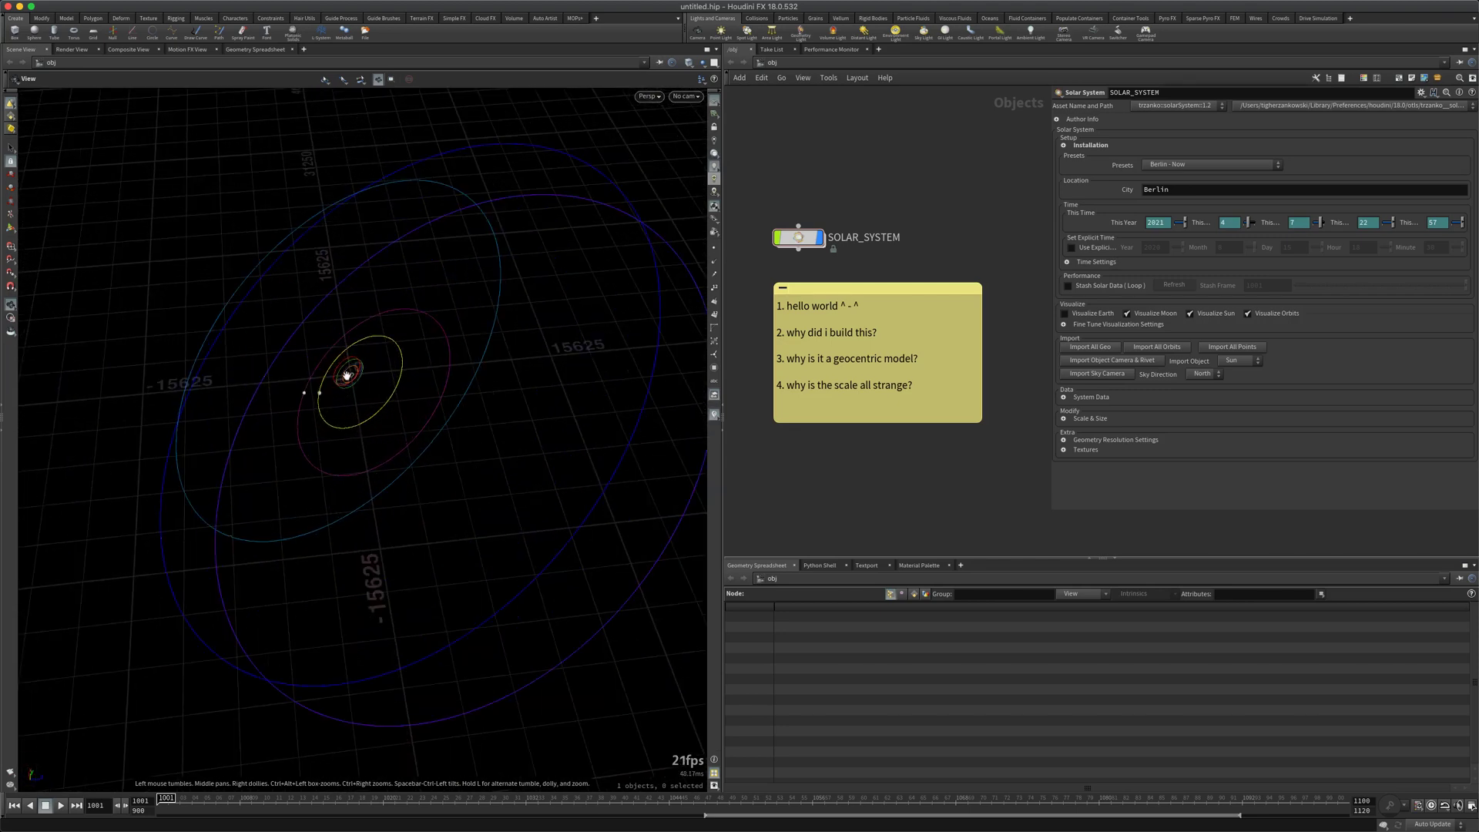
mouse_move(345, 374)
mouse_down()
mouse_move(434, 326)
mouse_move(347, 372)
mouse_up()
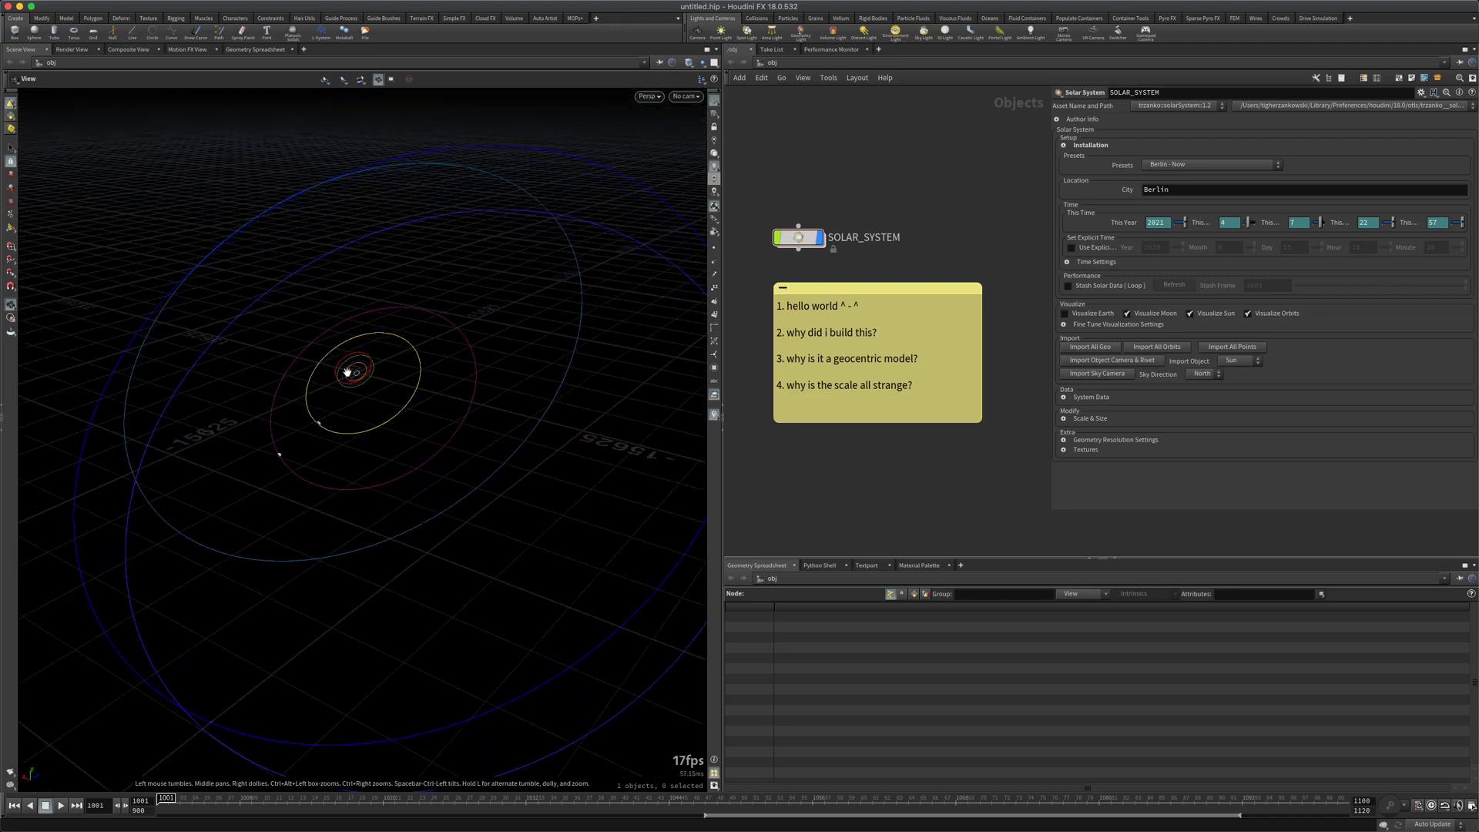
scroll(347, 372, up, 4)
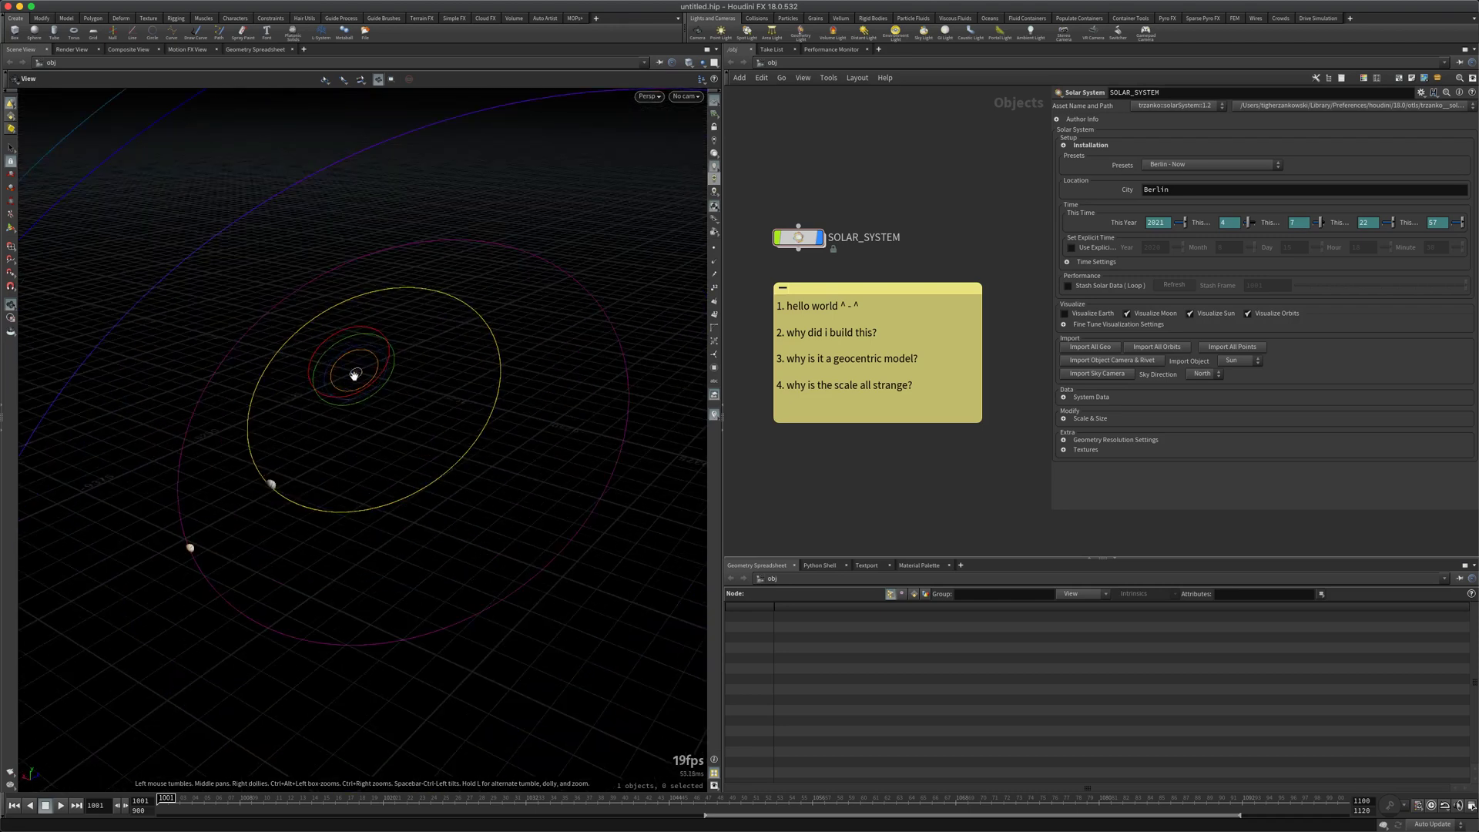
scroll(354, 375, up, 3)
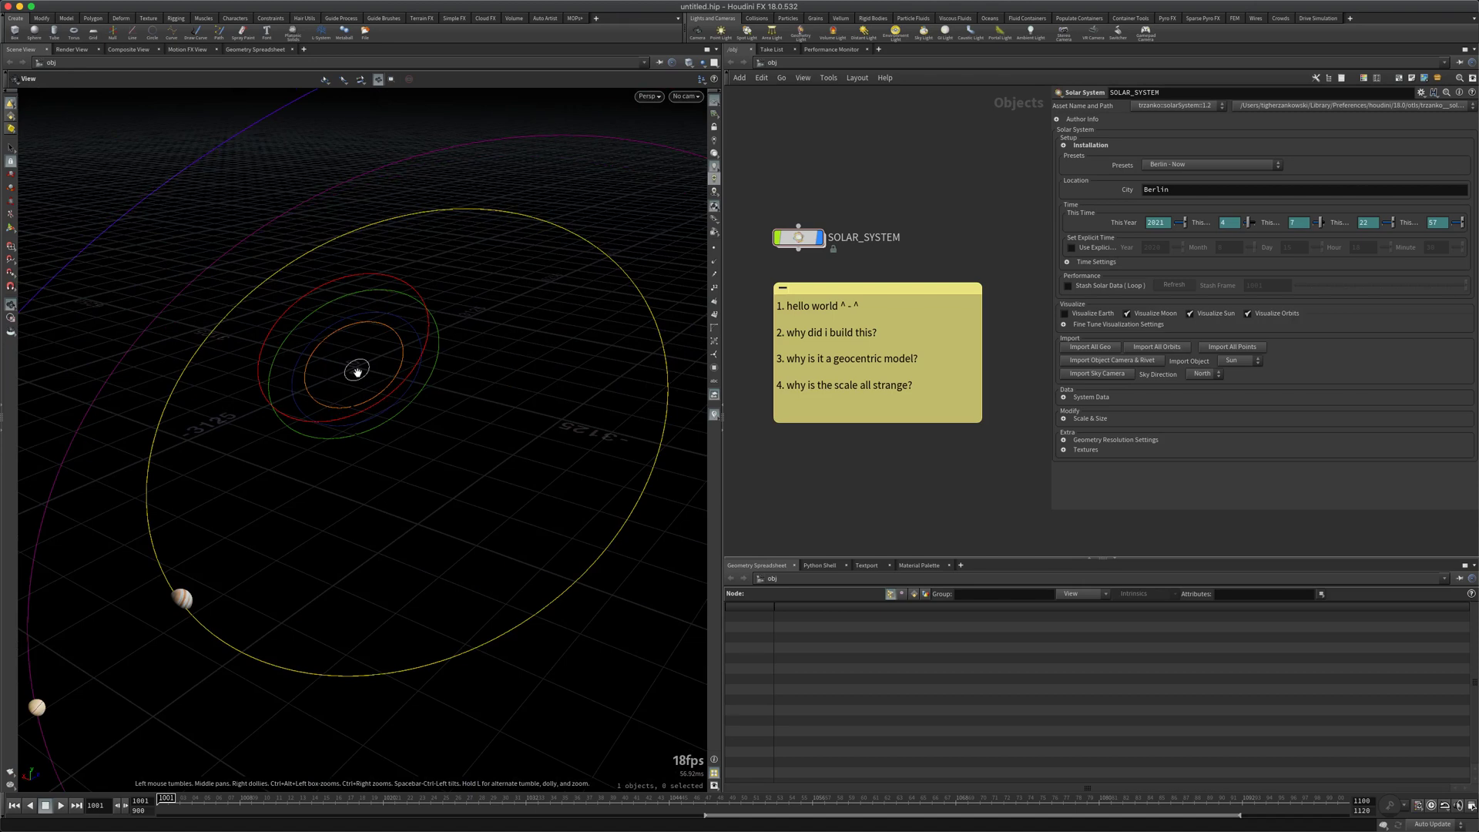
scroll(357, 372, up, 3)
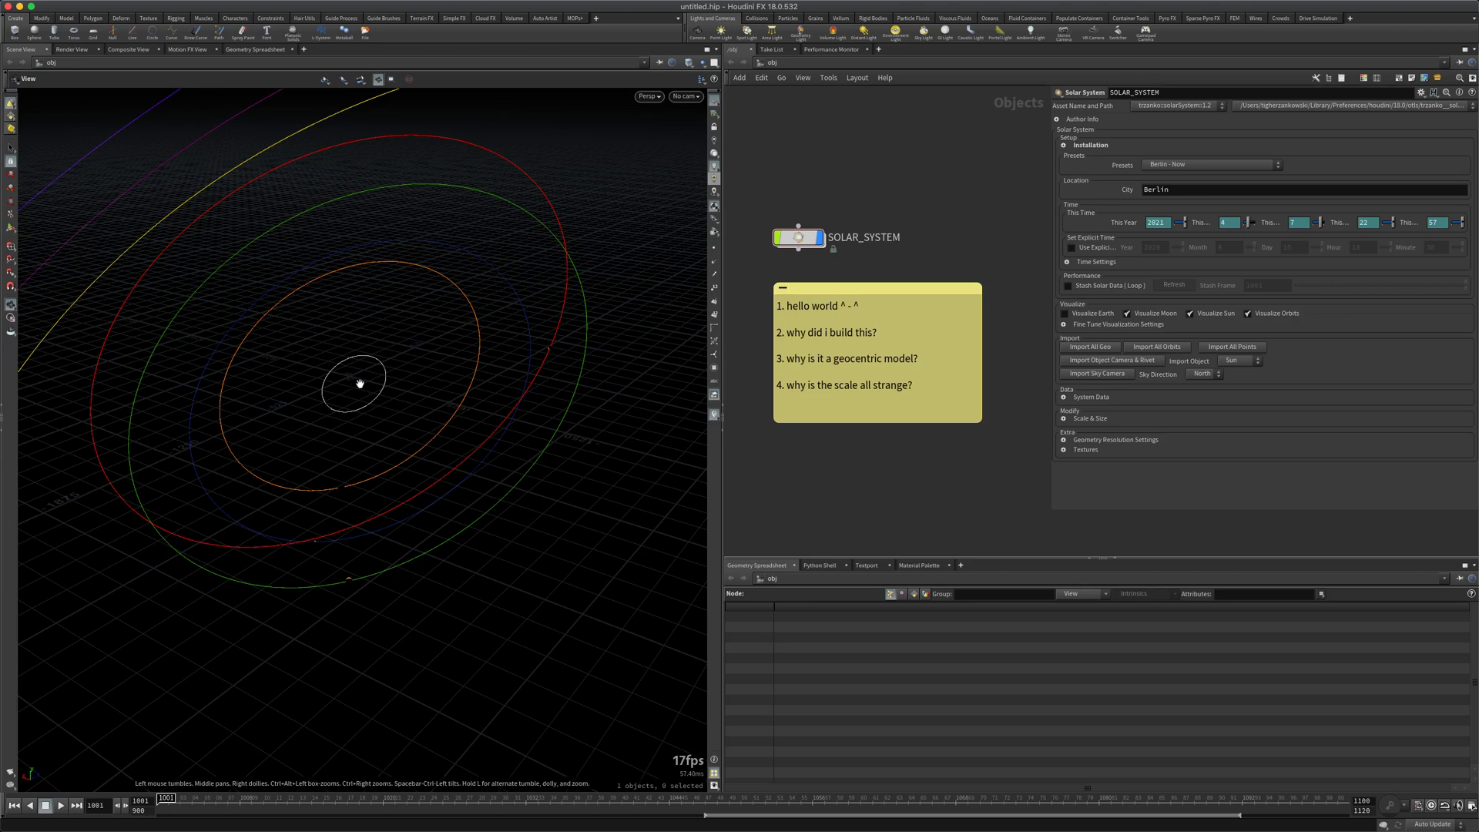
drag(360, 384, 304, 384)
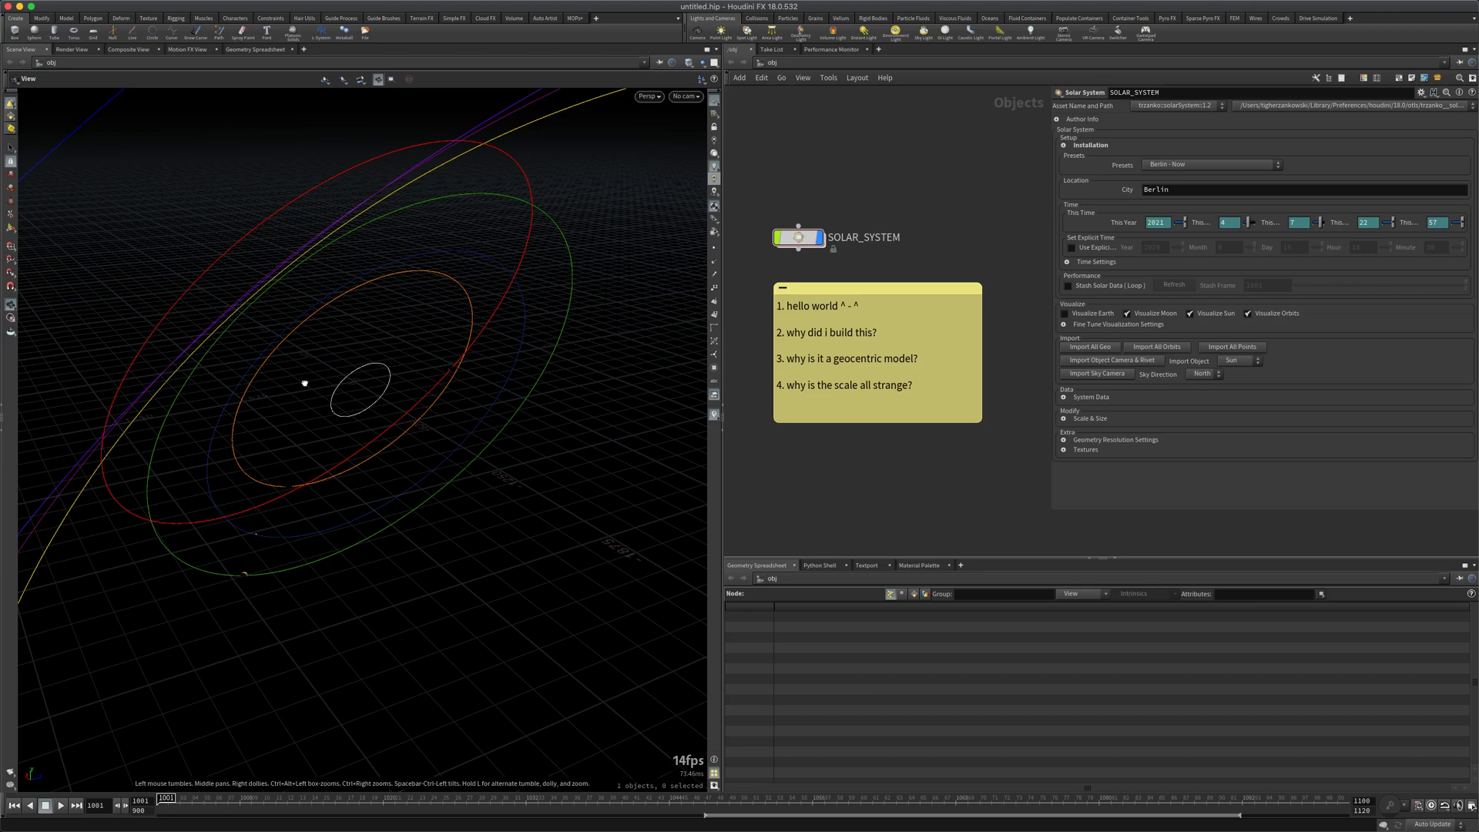
drag(304, 383, 337, 396)
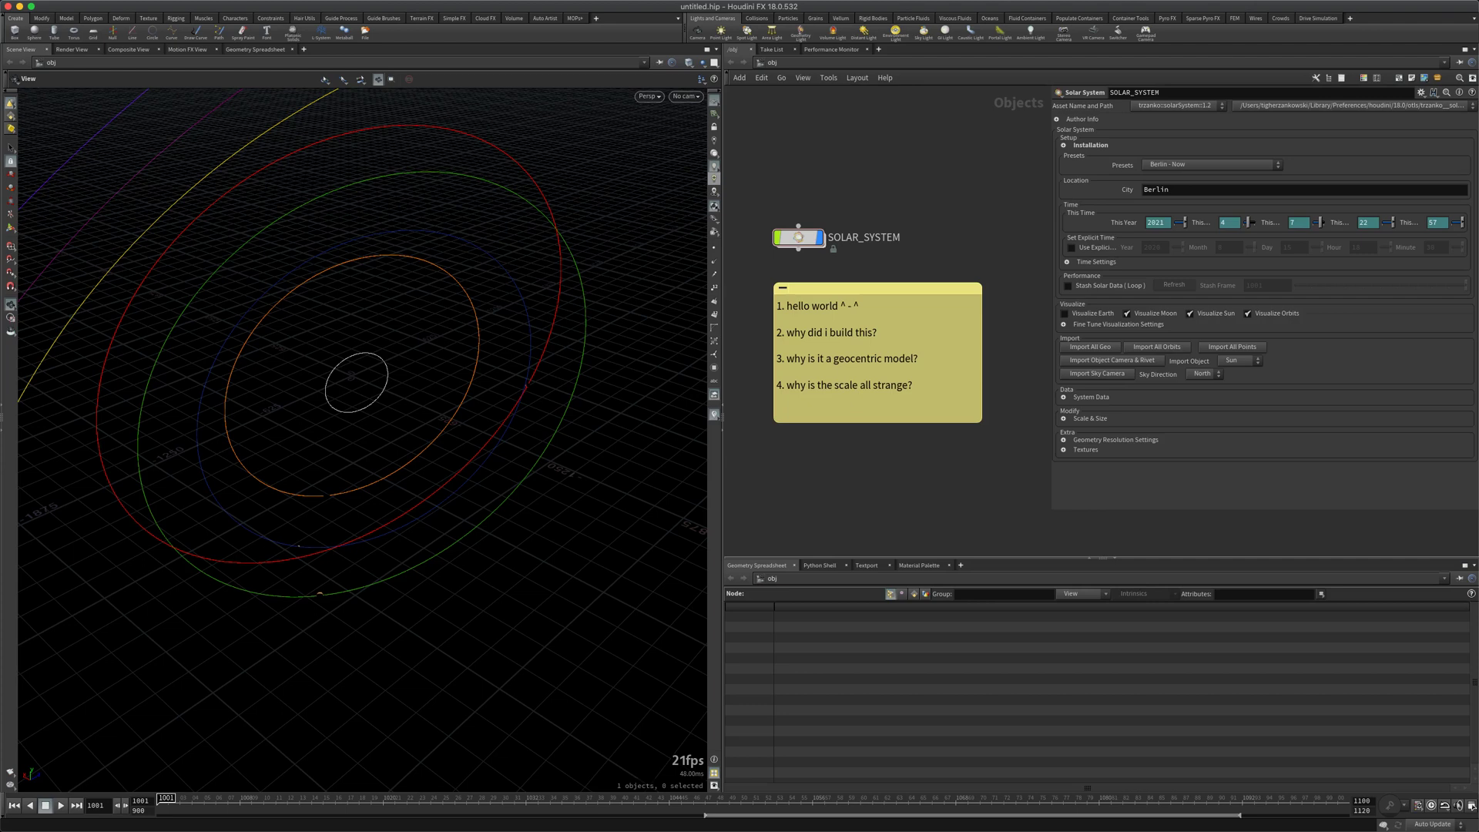
Start editing the SOLAR_SYSTEM node's City parameter.
double_click(1179, 188)
Set the solar system's City to Tokyo.
text(Tokyo)
key(Return)
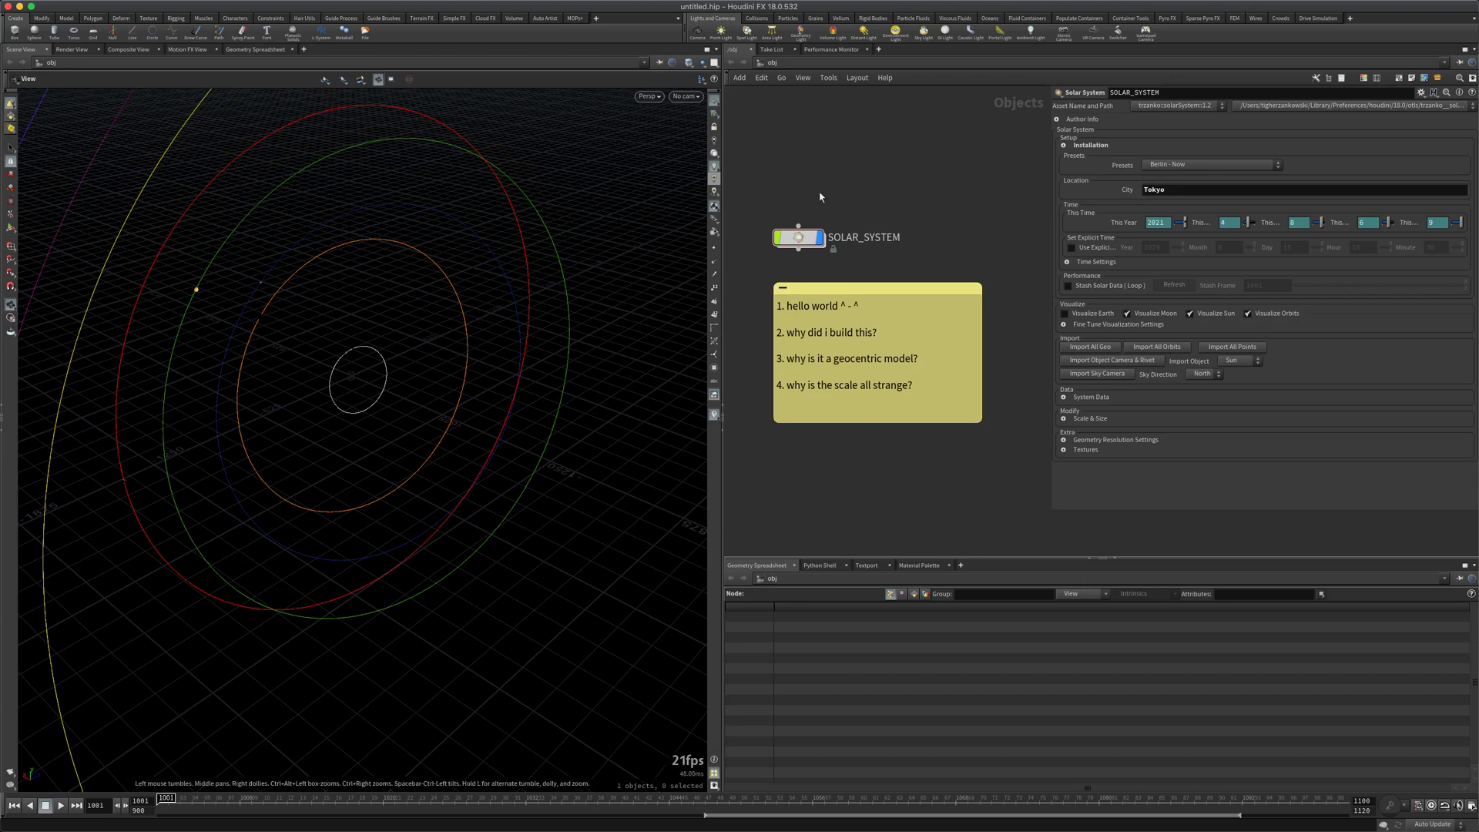
key(Tab)
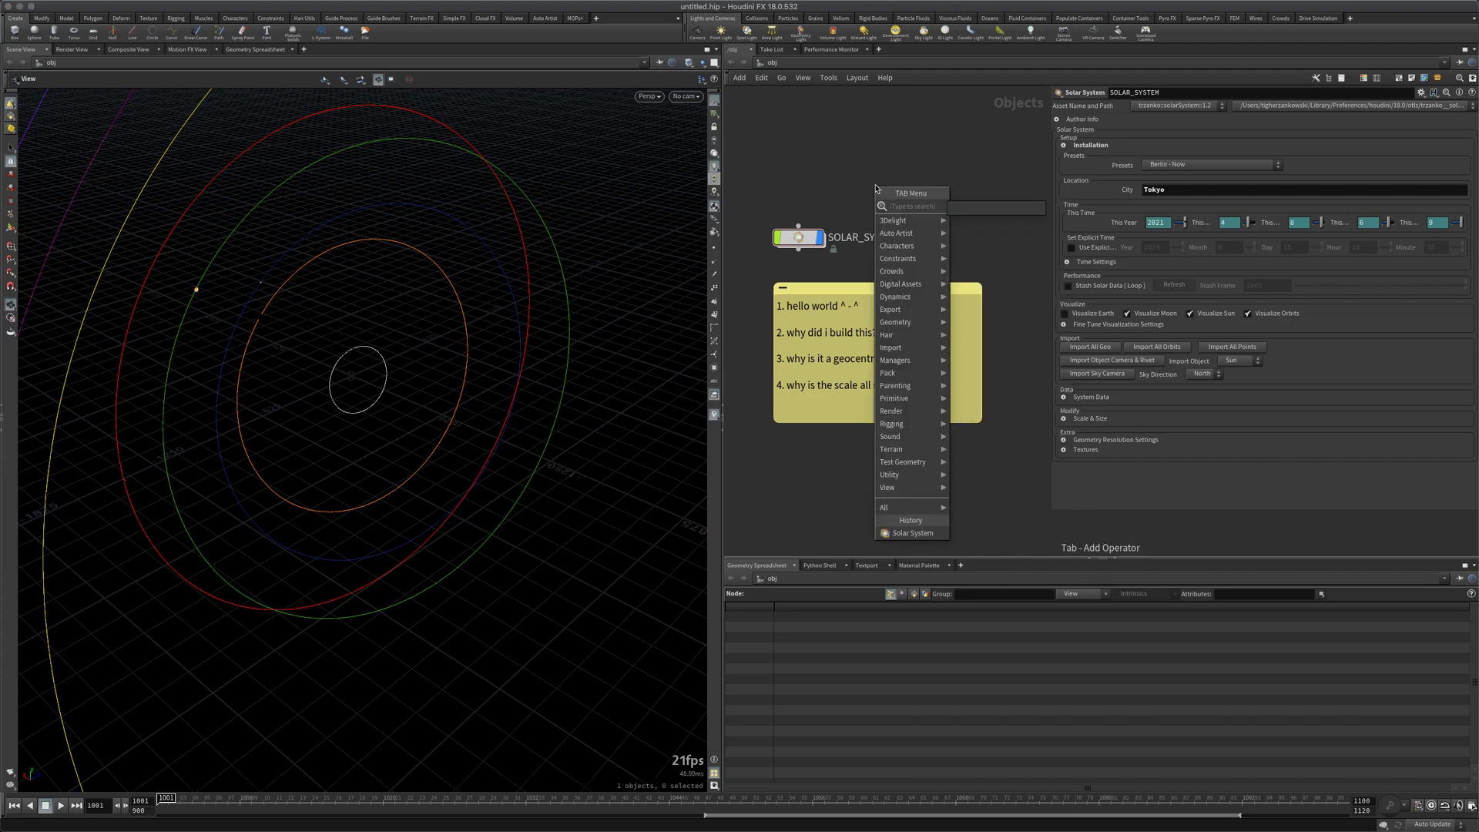
key(Escape)
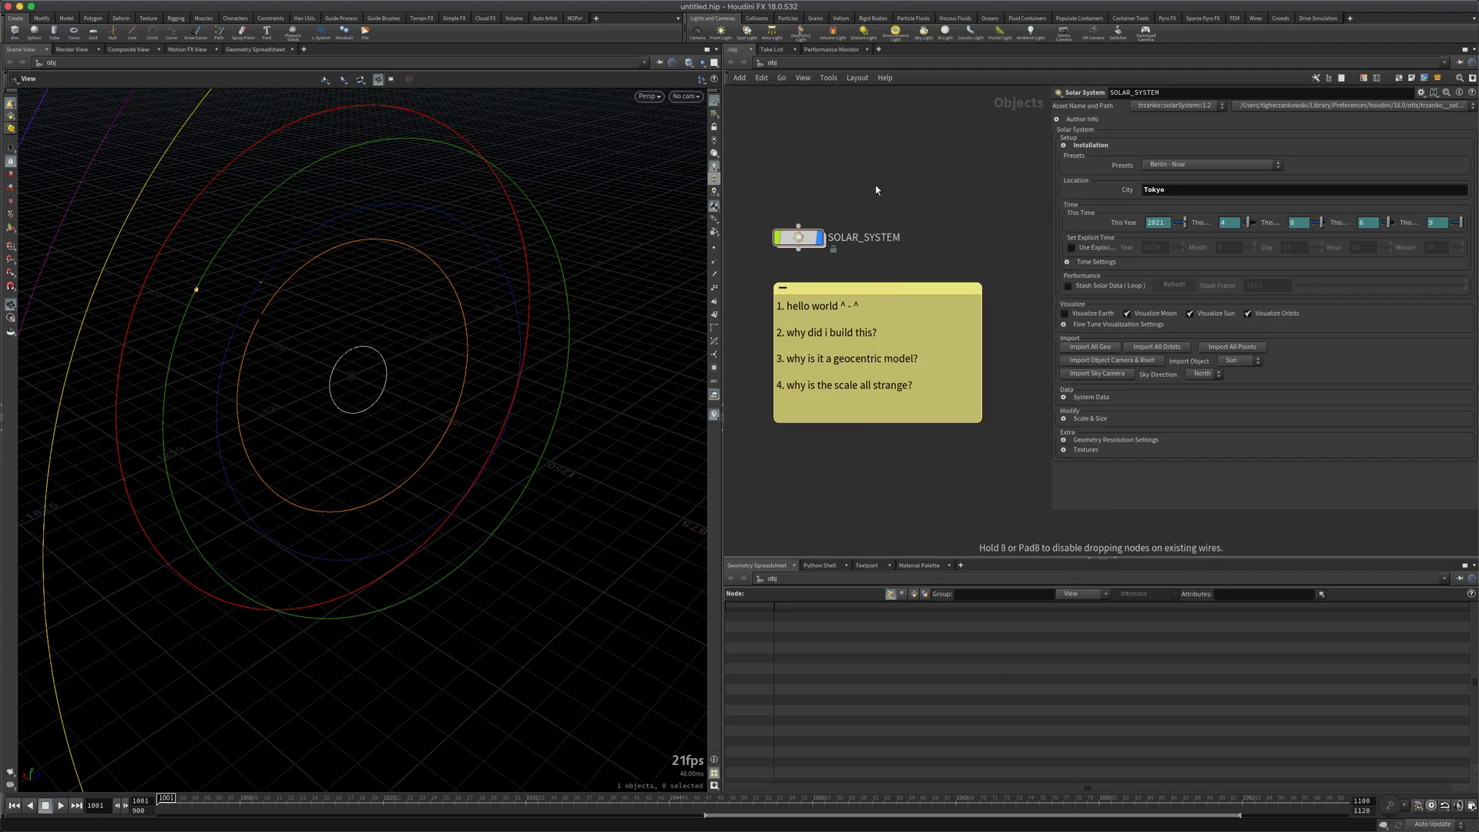
Add a testgeometry_tommy1 node and frame it, viewing the character from behind.
key(shift+o)
click(870, 183)
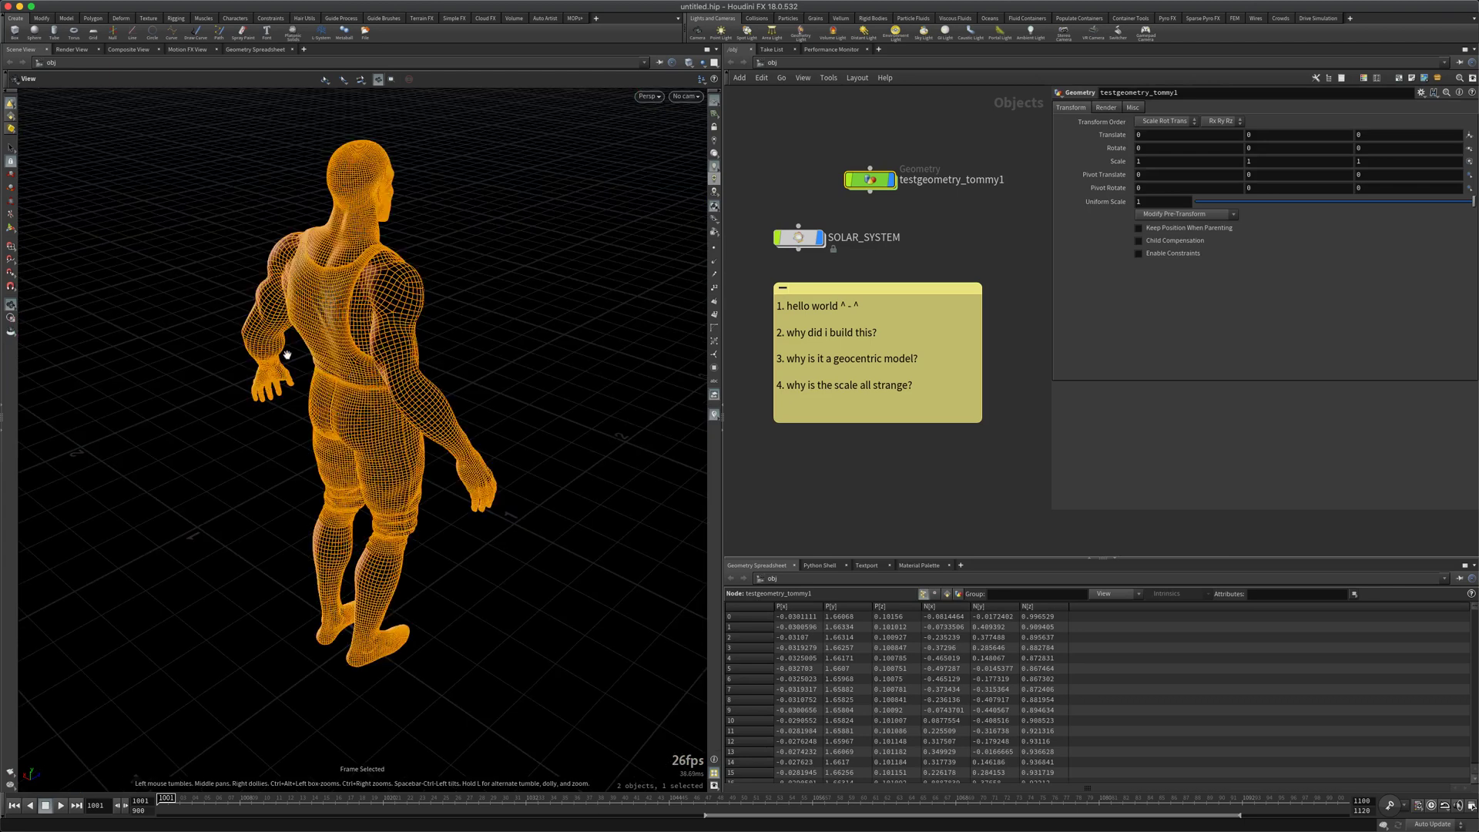
key(f)
drag(287, 356, 375, 448)
drag(341, 355, 320, 307)
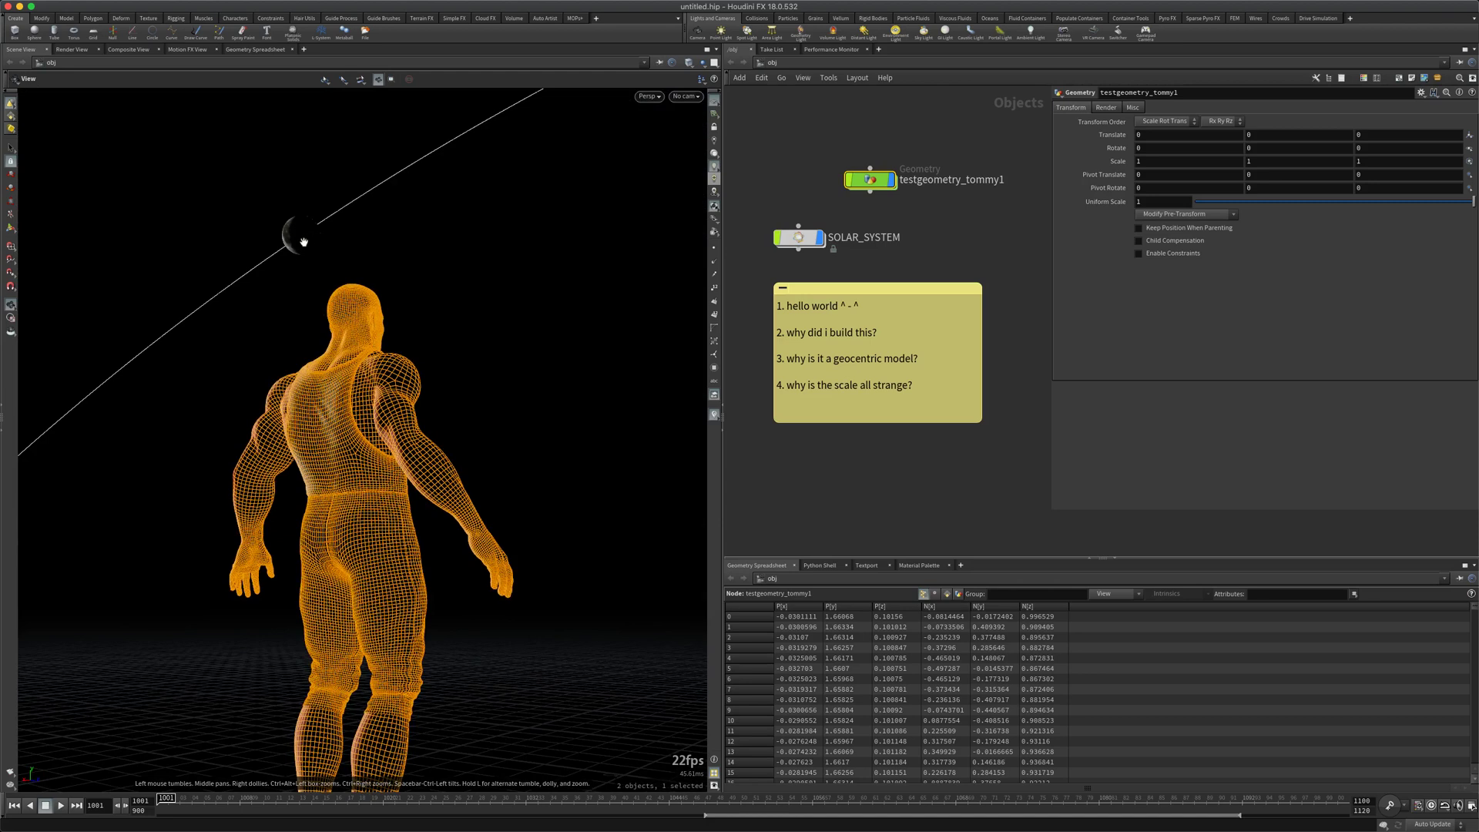
Search timeanddate.com for Tokyo's moonrise and moon phase page.
key(super+Tab)
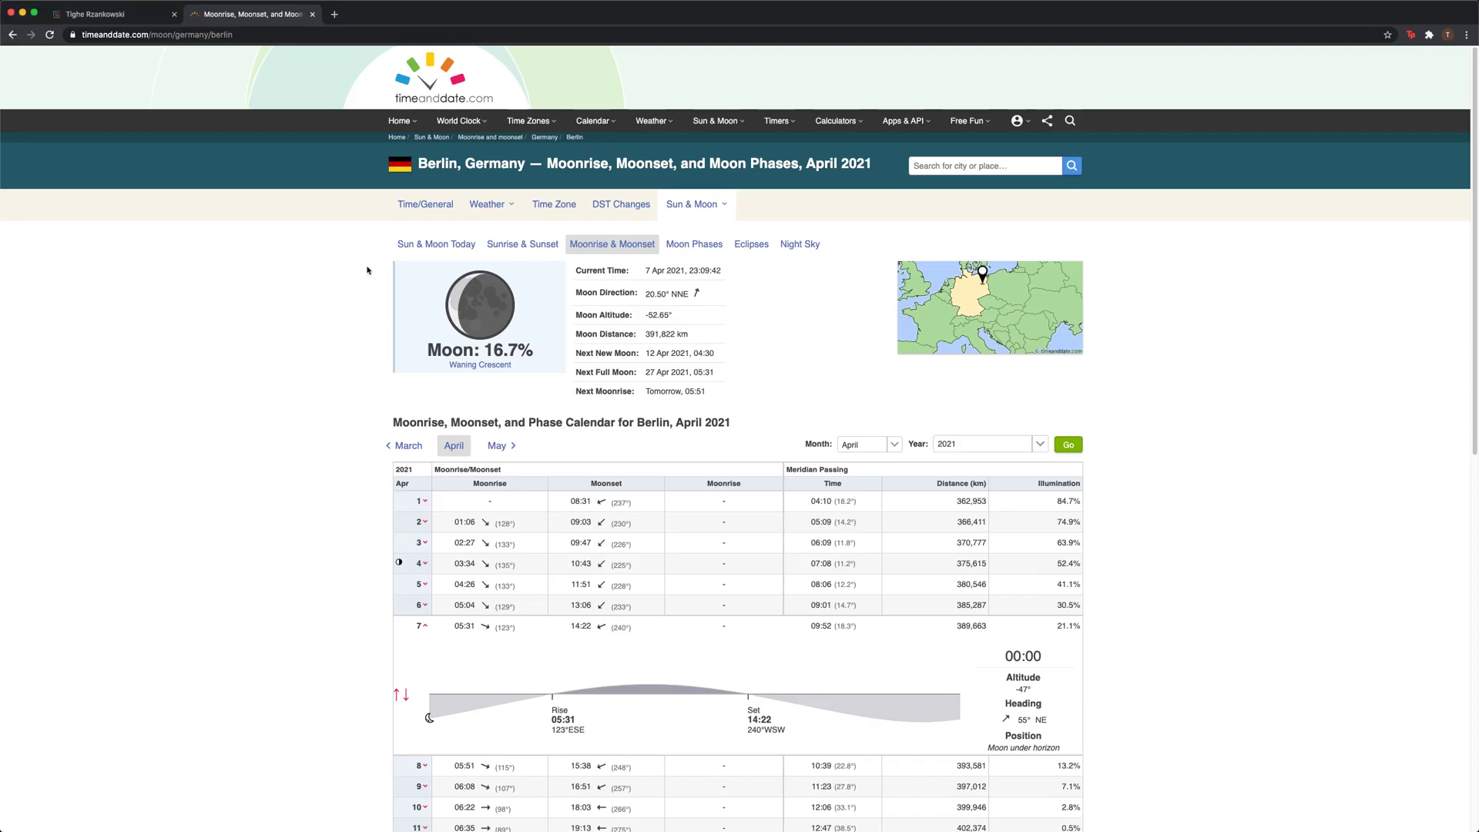
click(982, 166)
text(Tokyo)
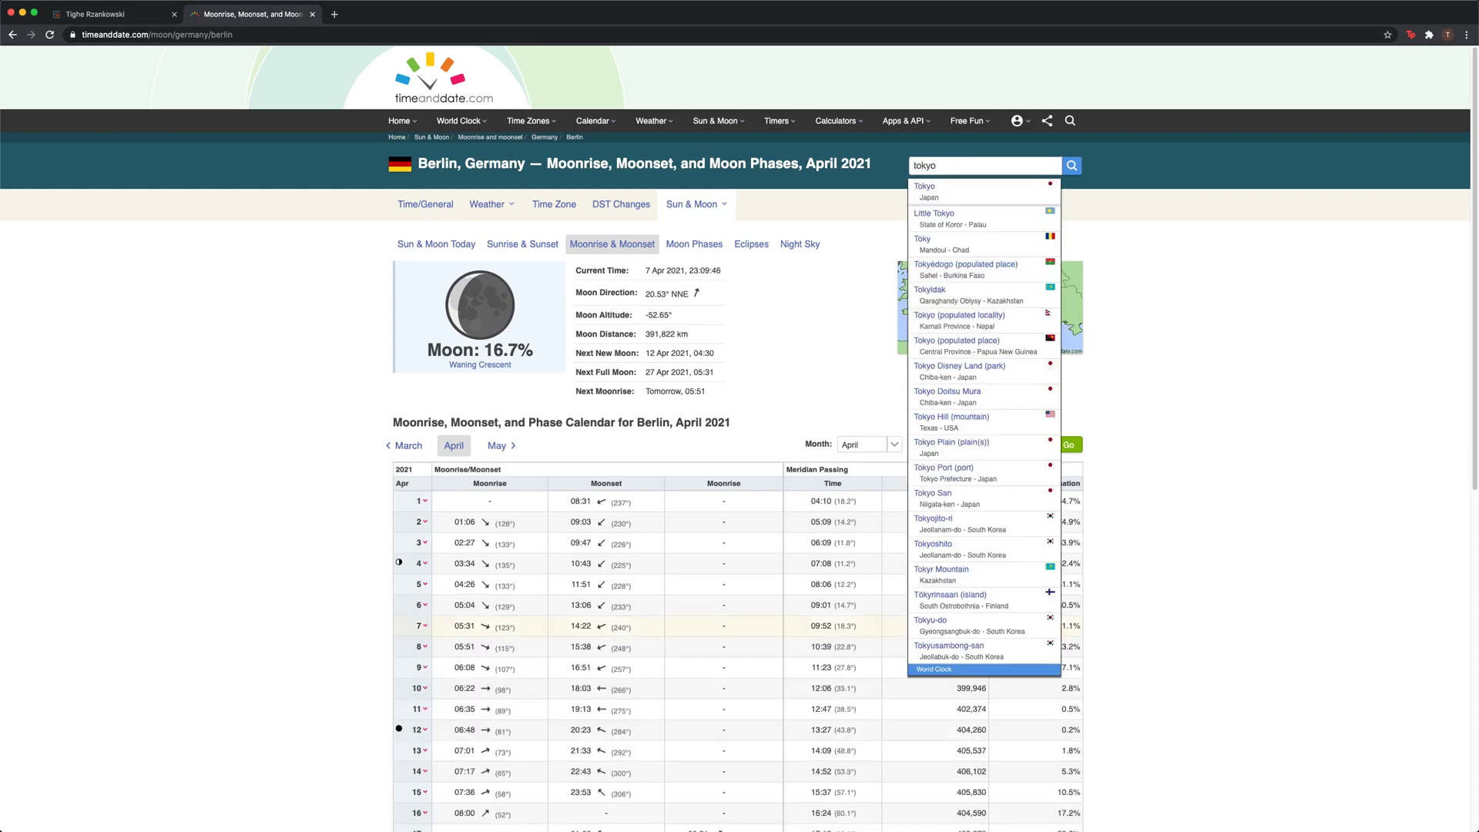
key(Return)
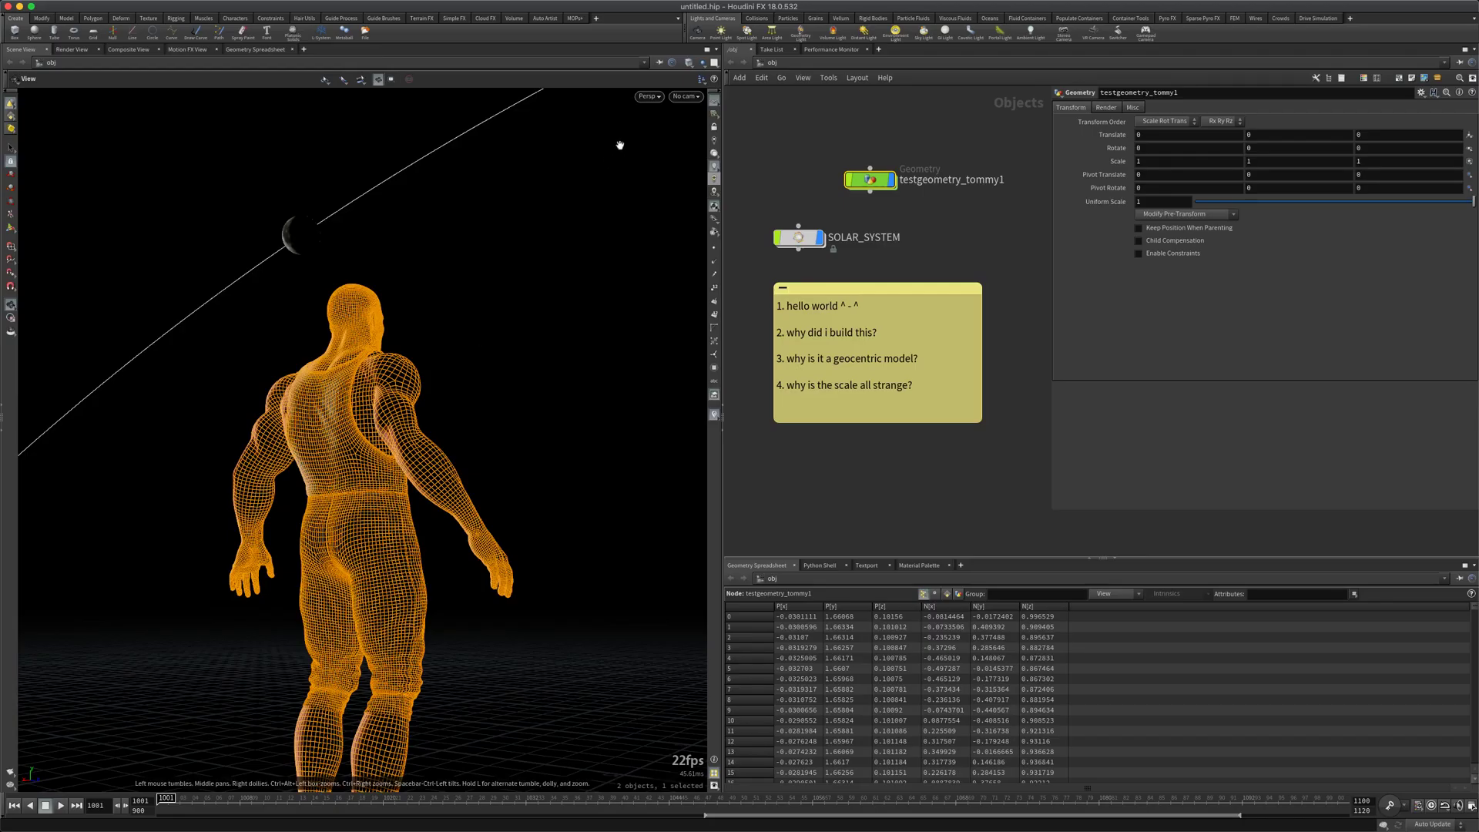
View through SOLAR_SYSTEM/C_moon in Houdini and compare it with the Tokyo page.
click(685, 96)
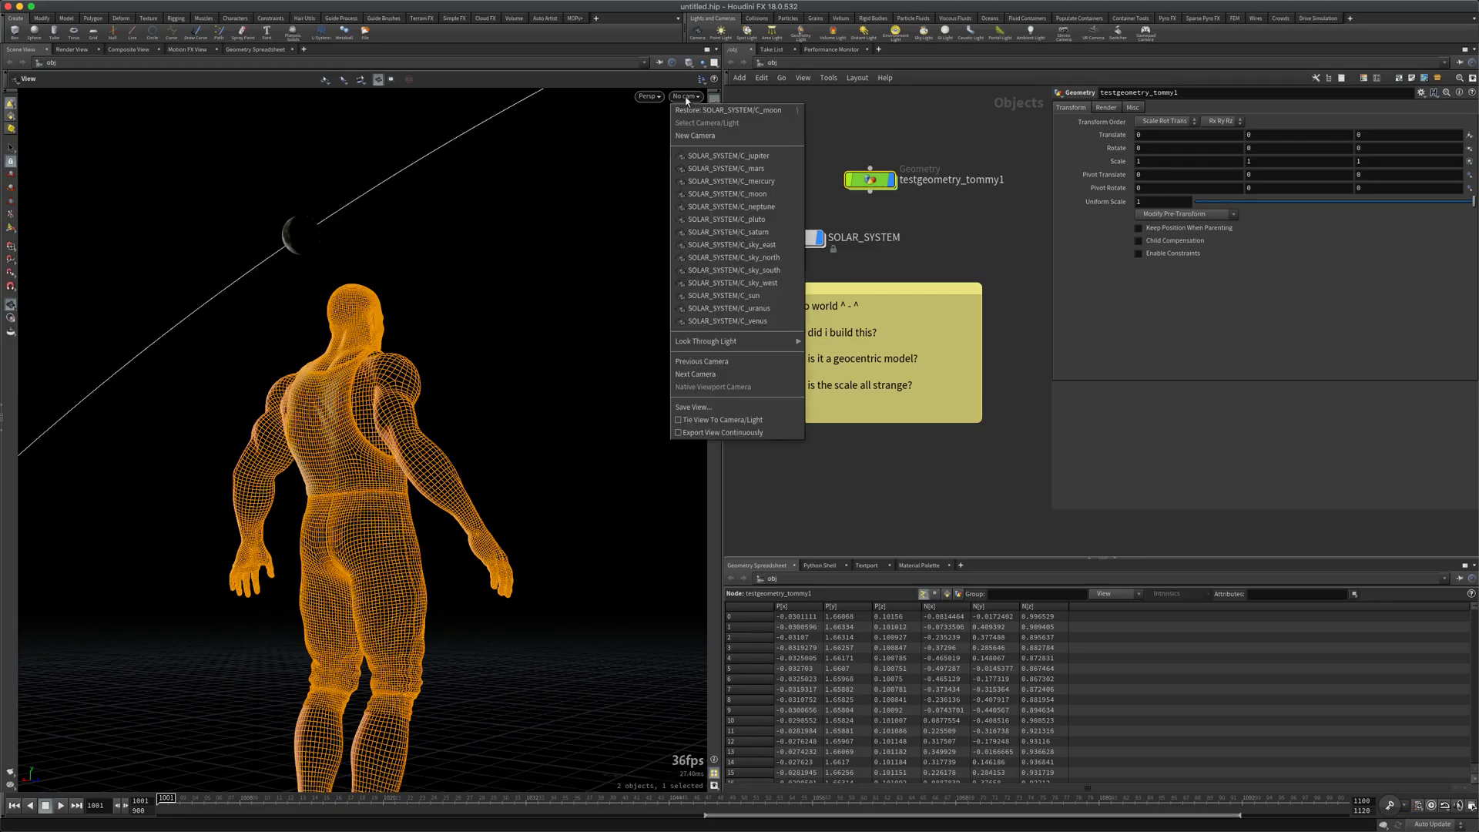
click(706, 195)
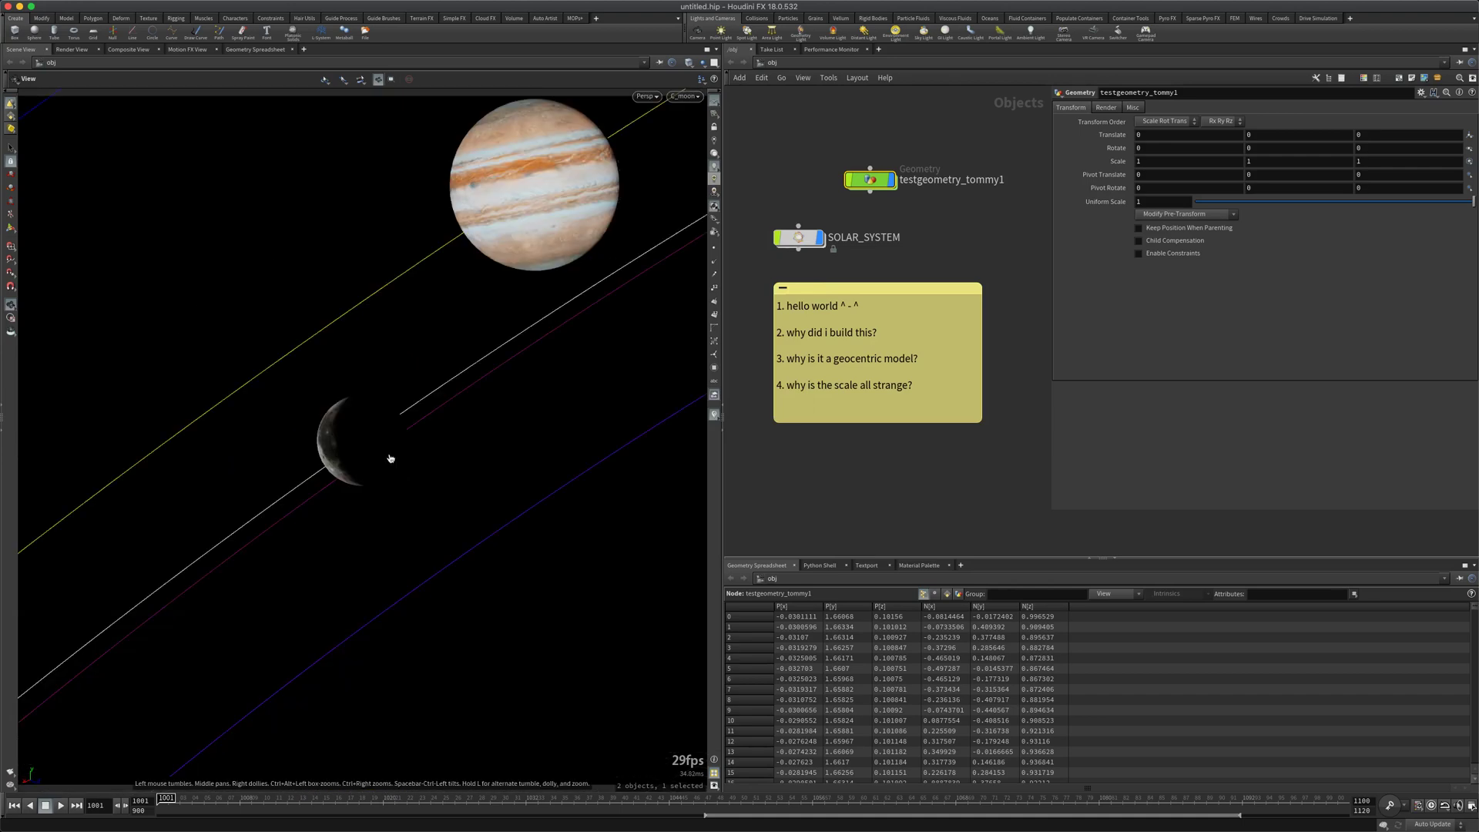
key(super+Tab)
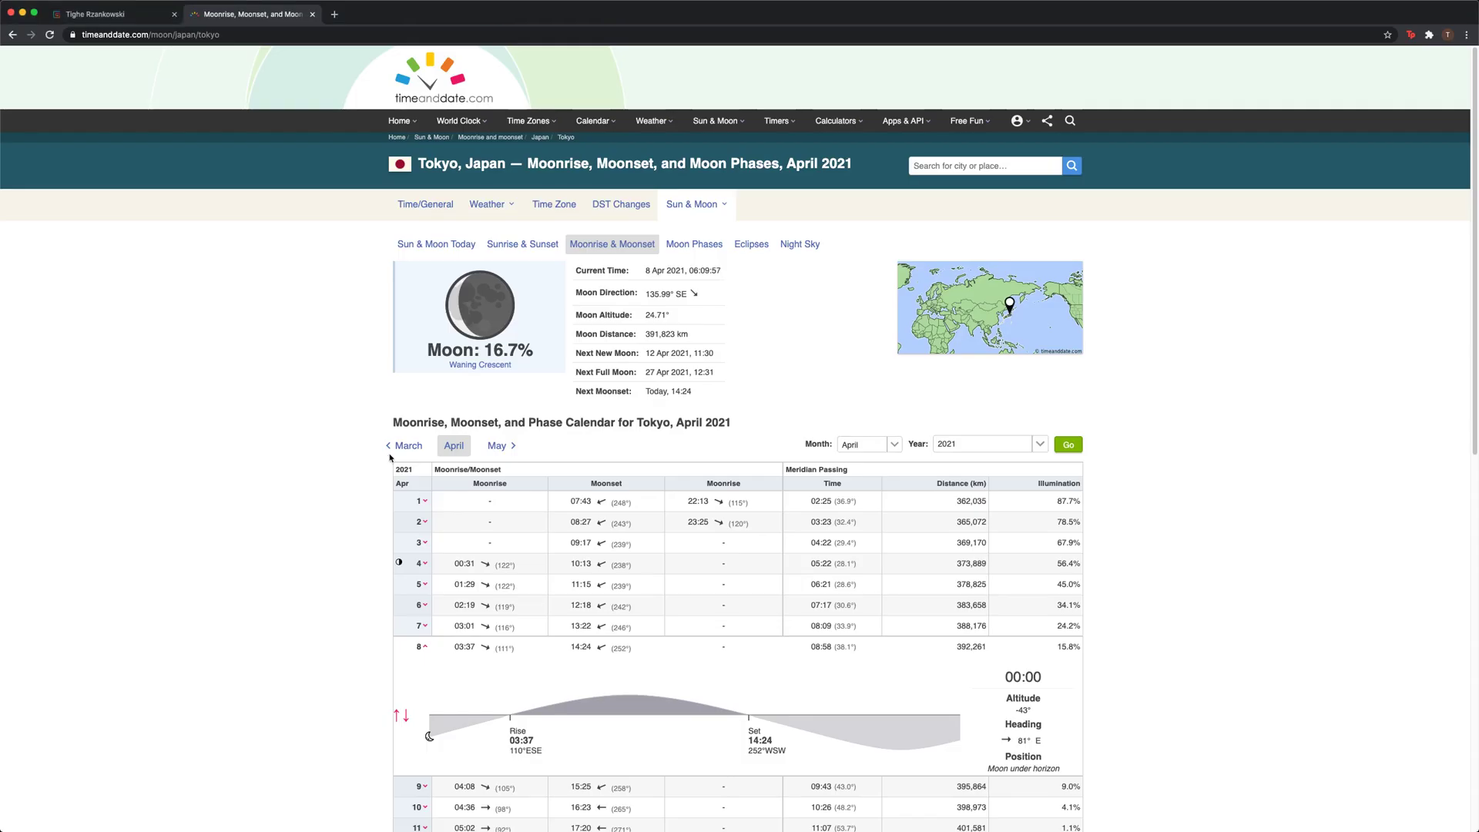
key(super+Tab)
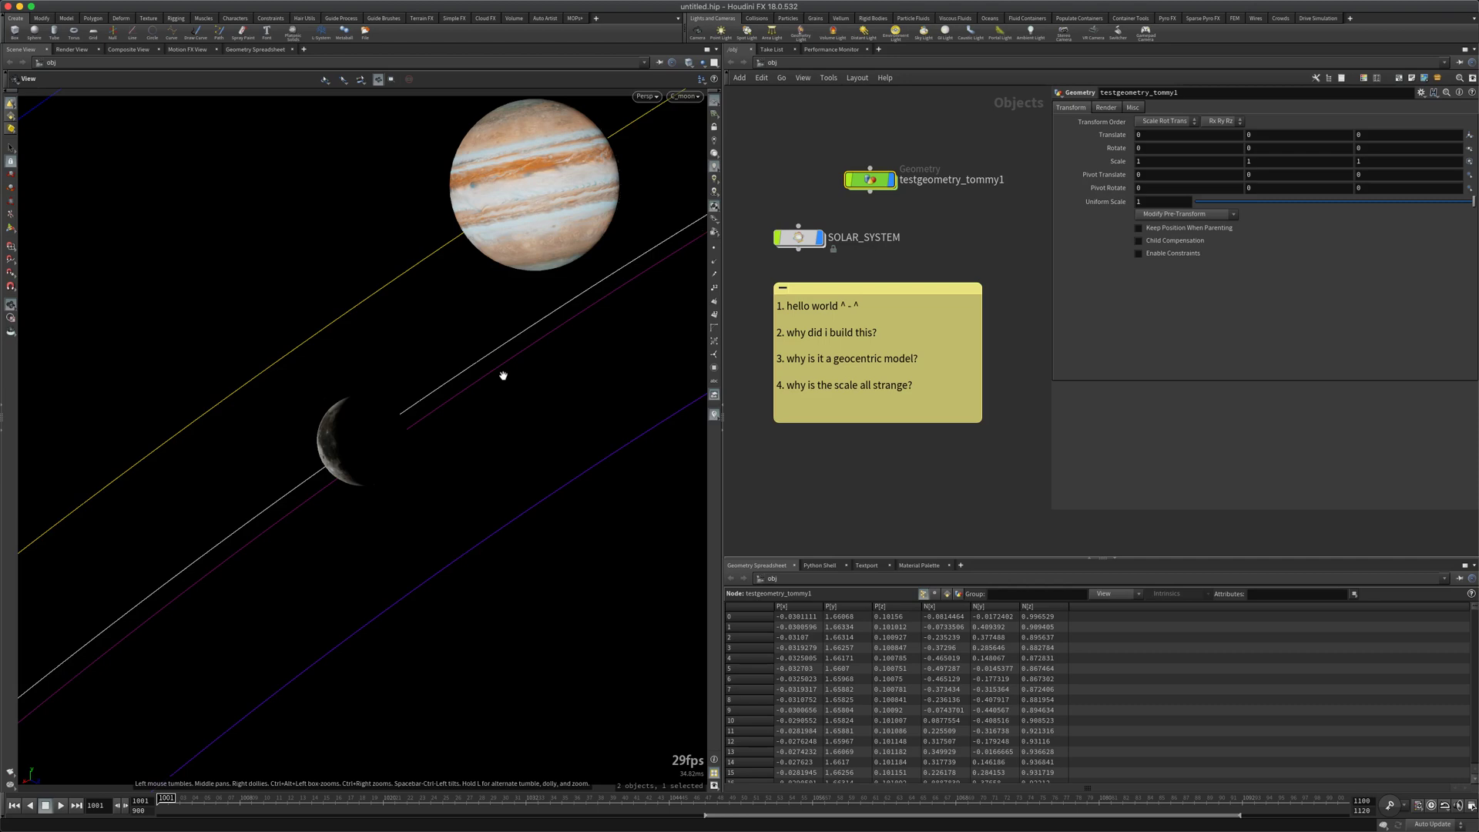
Leave the C_moon camera for a free view of the Tommy character.
mouse_move(798, 246)
key(h)
key(h)
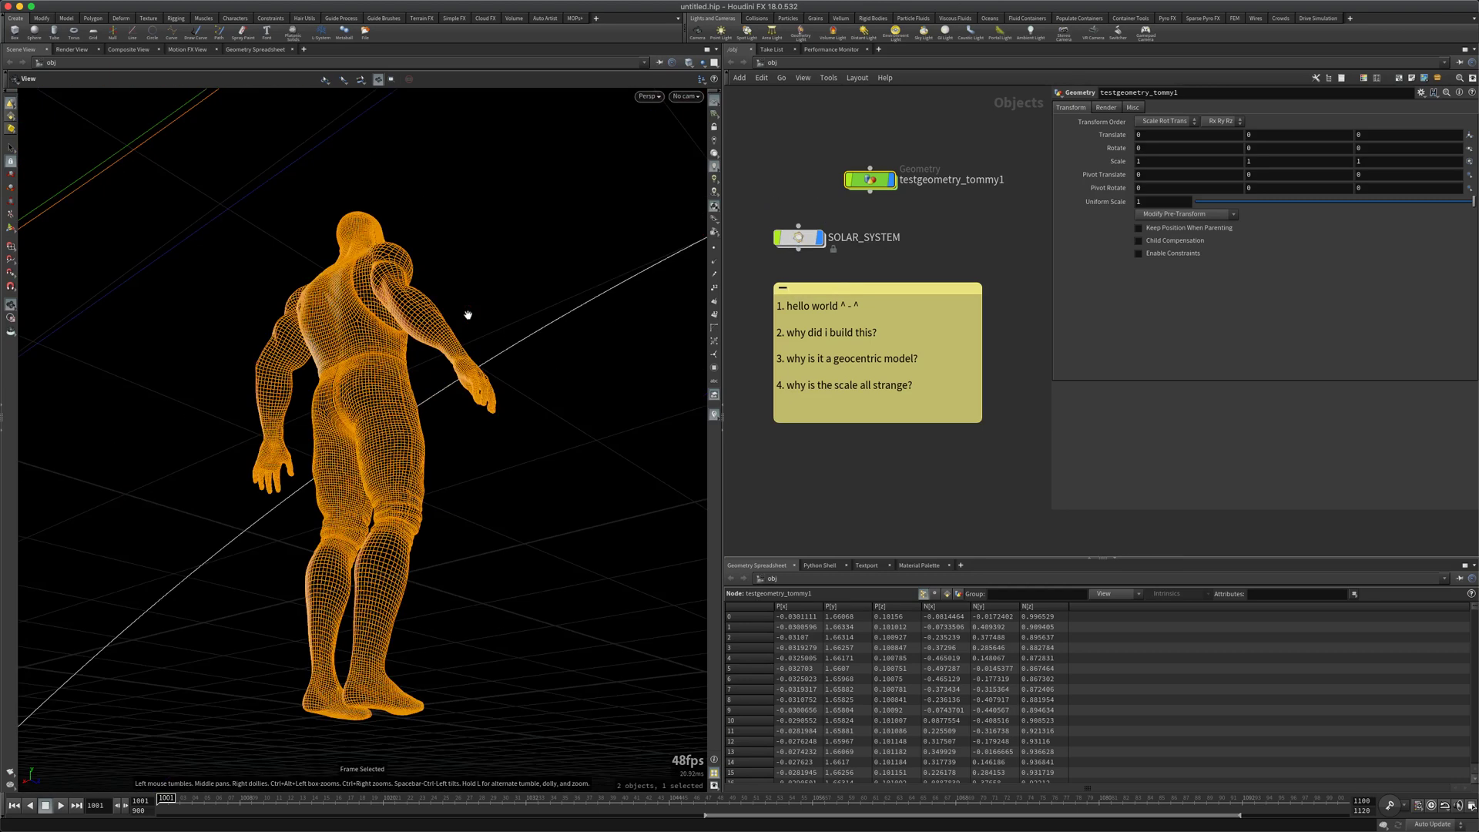
click(799, 237)
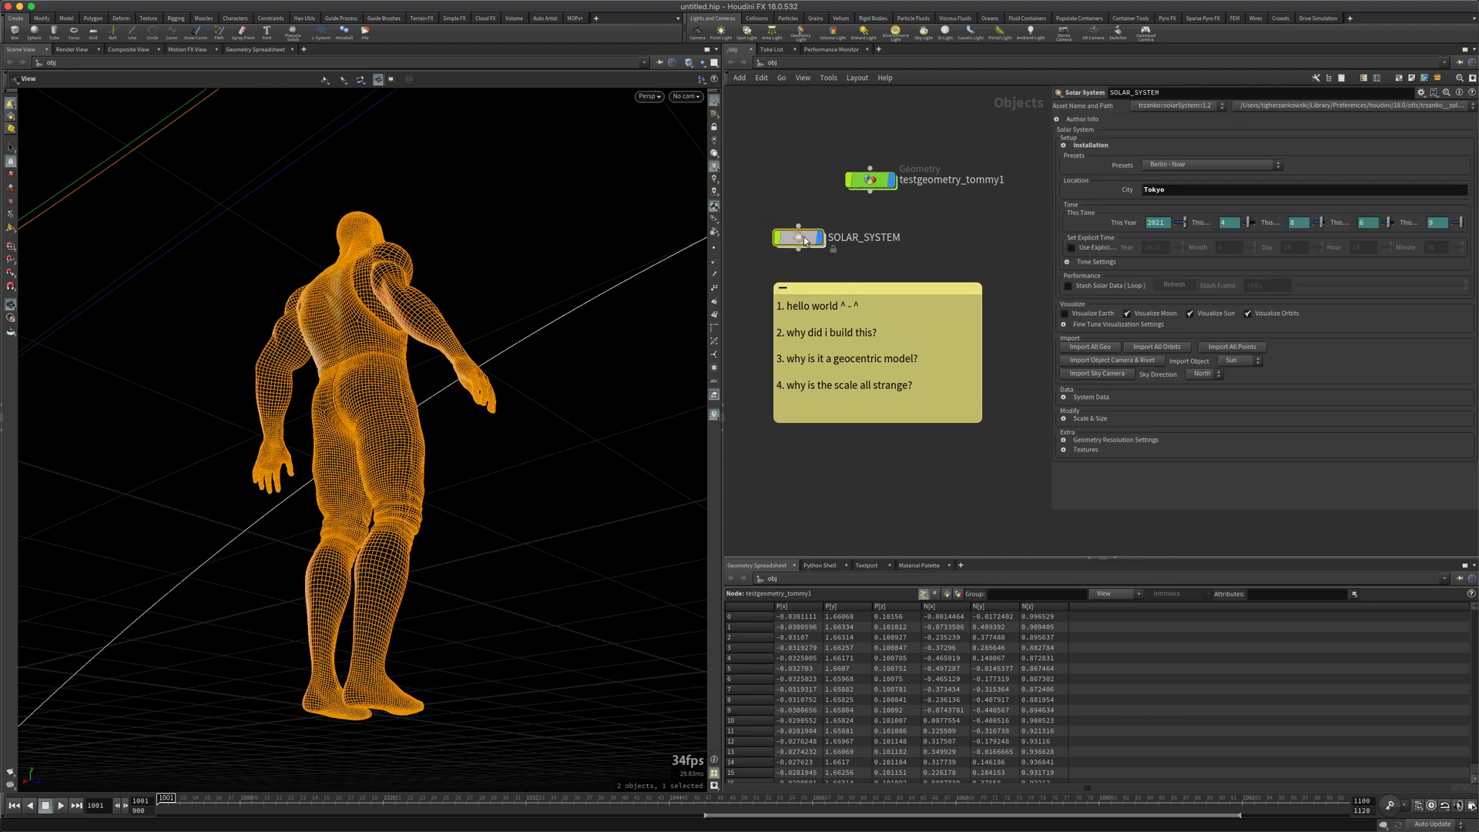
key(f)
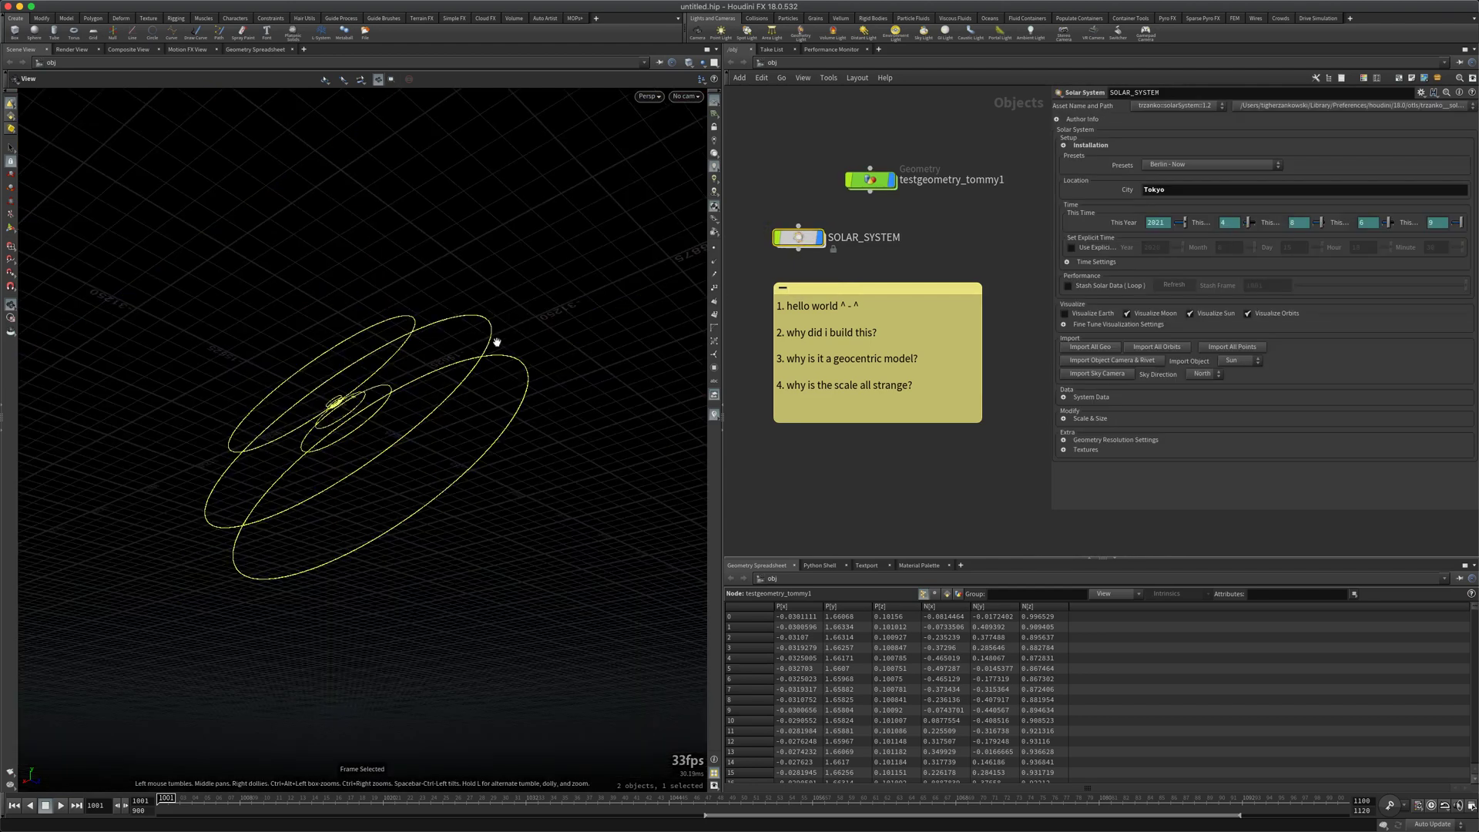
drag(492, 334, 395, 461)
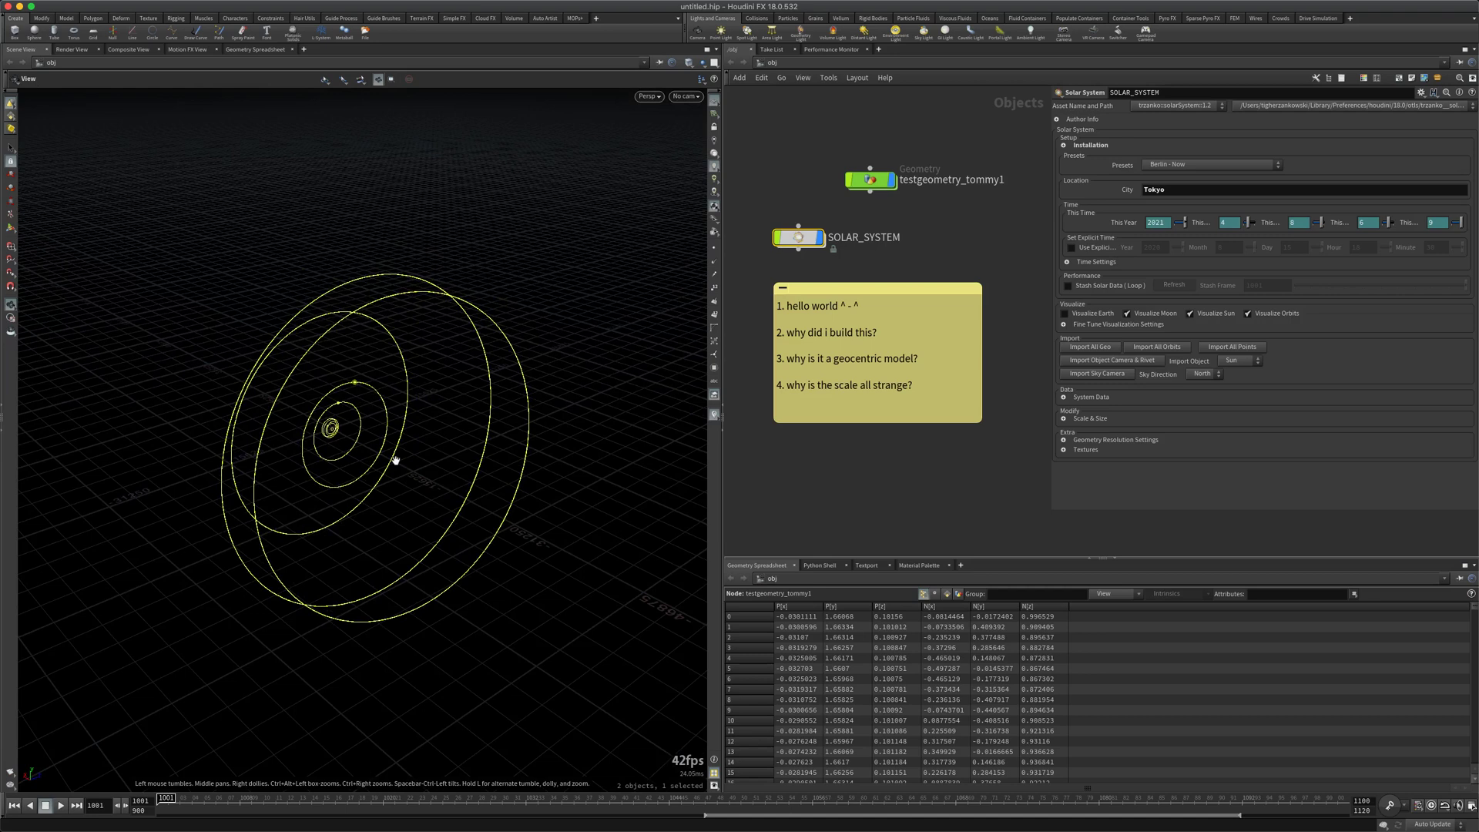
scroll(333, 424, up, 2)
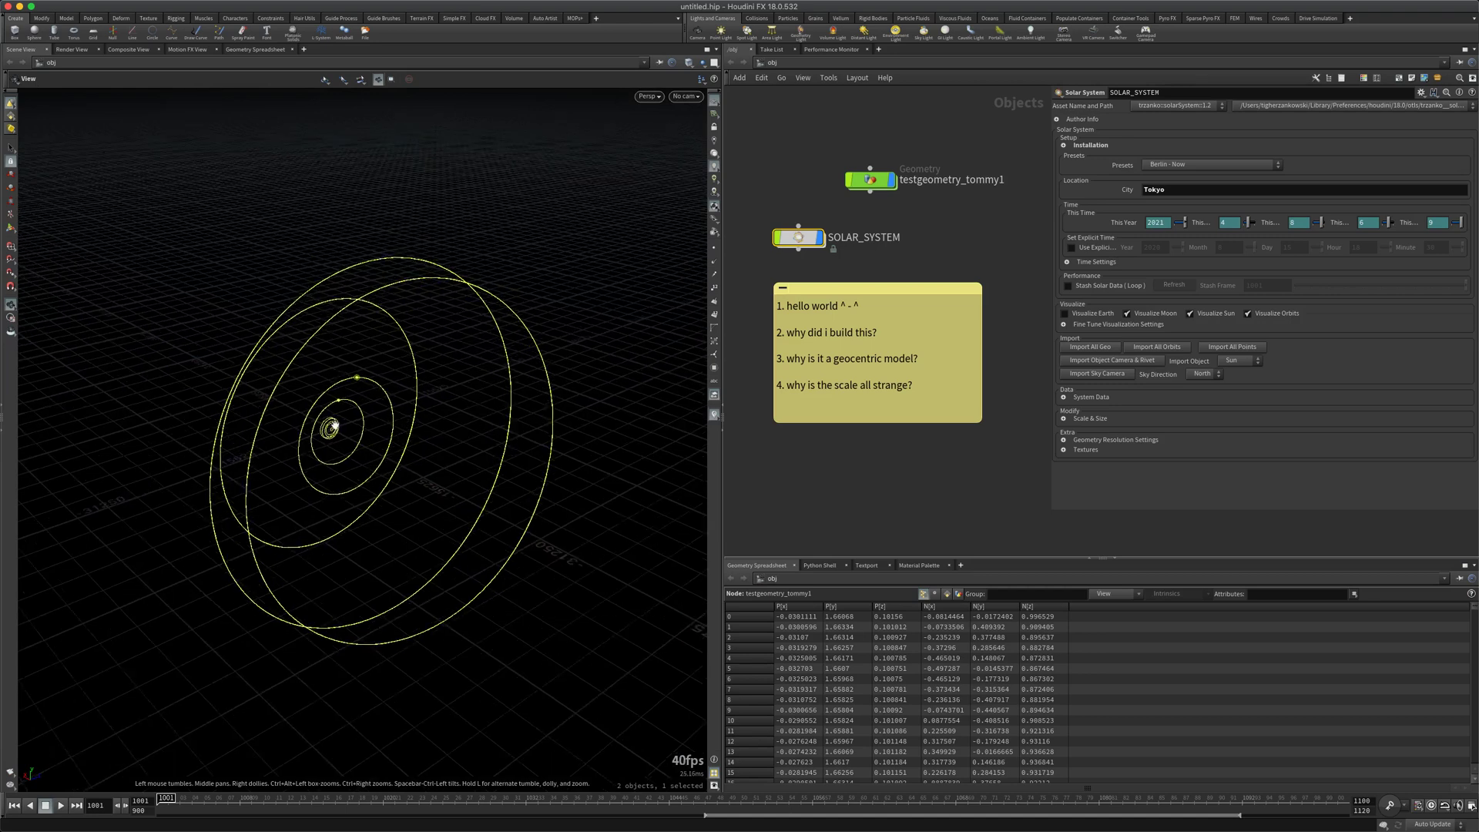
drag(334, 423, 493, 493)
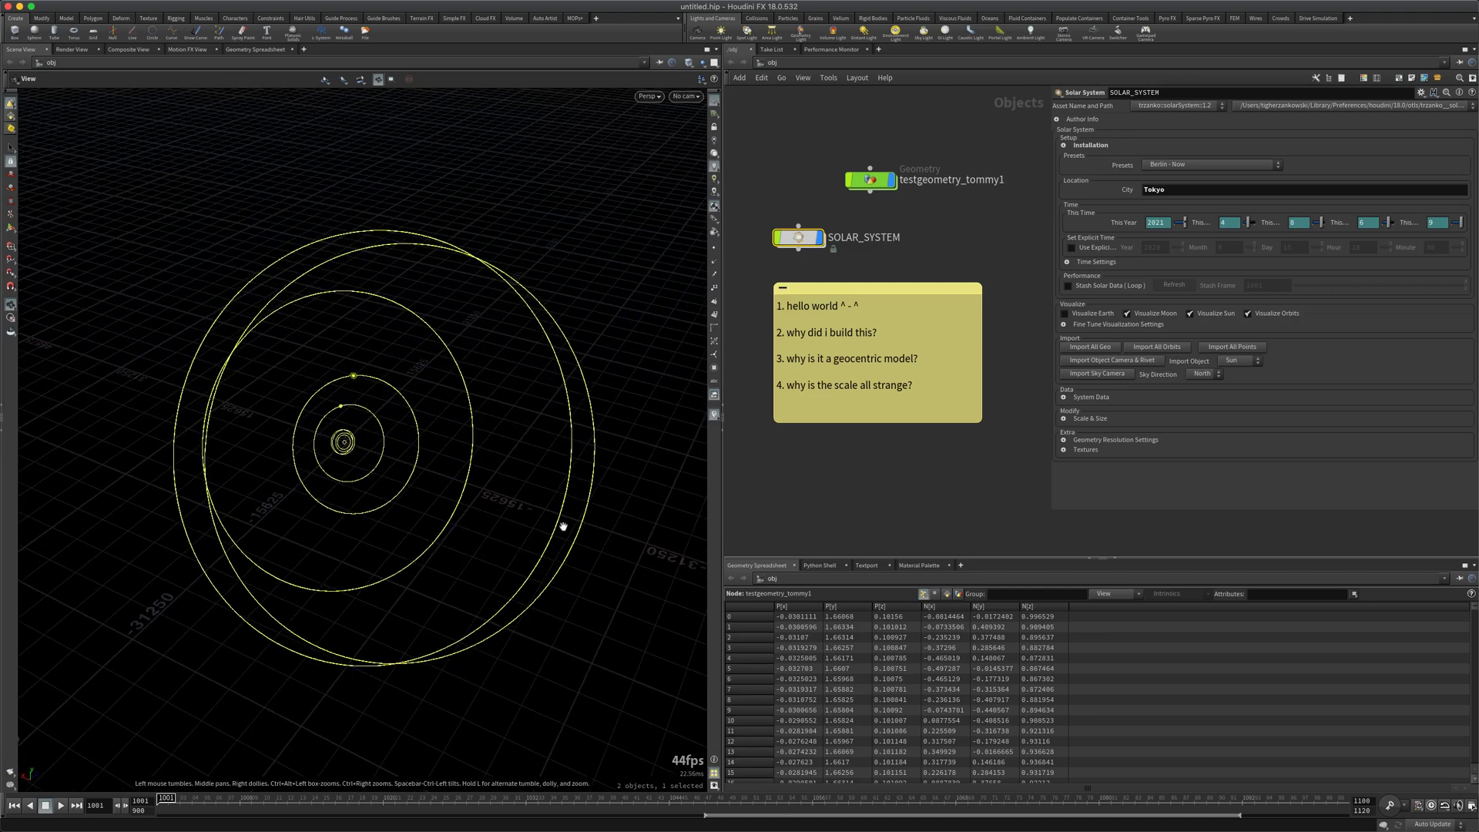
drag(563, 526, 490, 490)
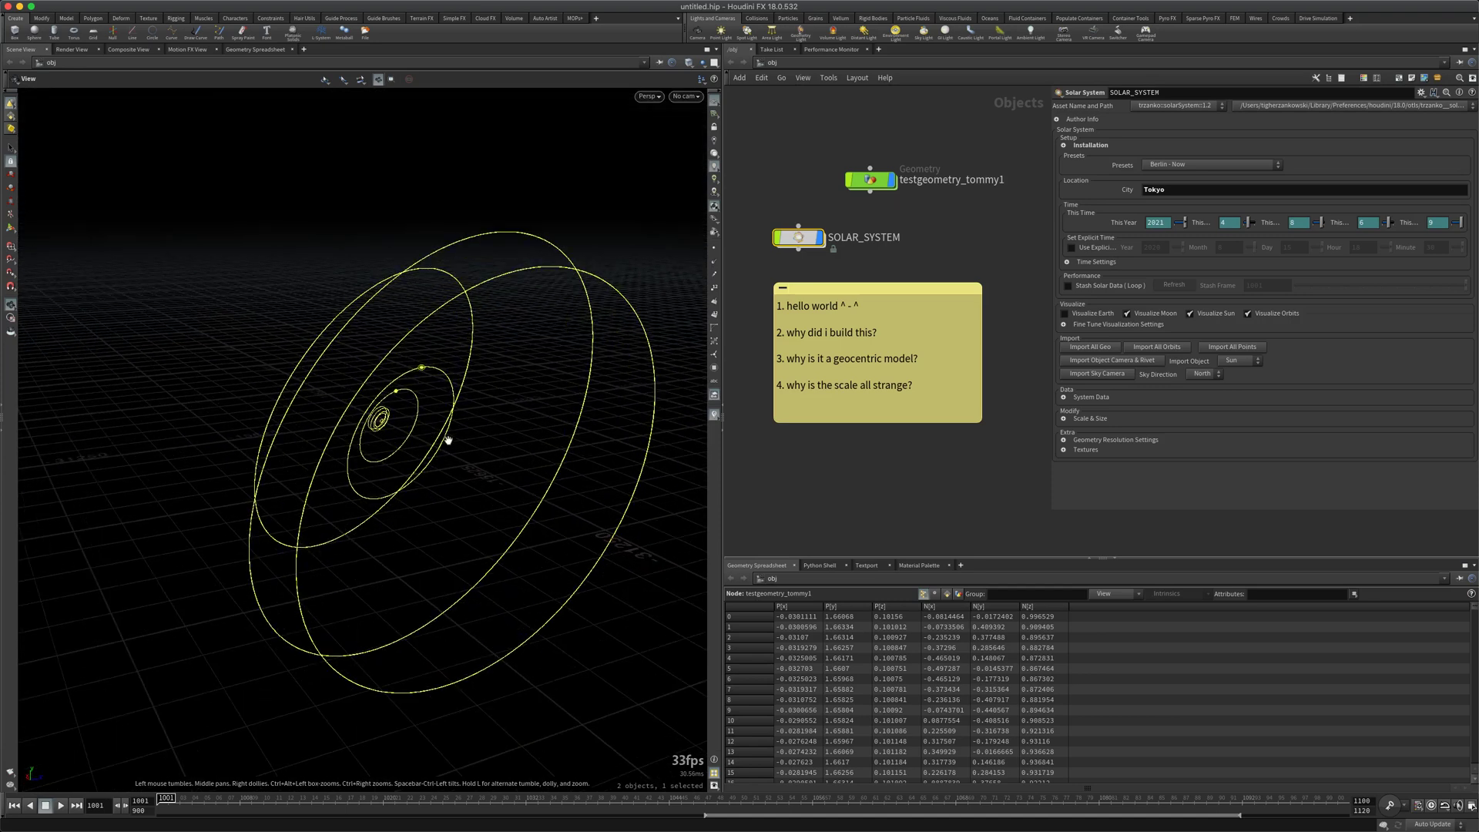
scroll(372, 421, up, 10)
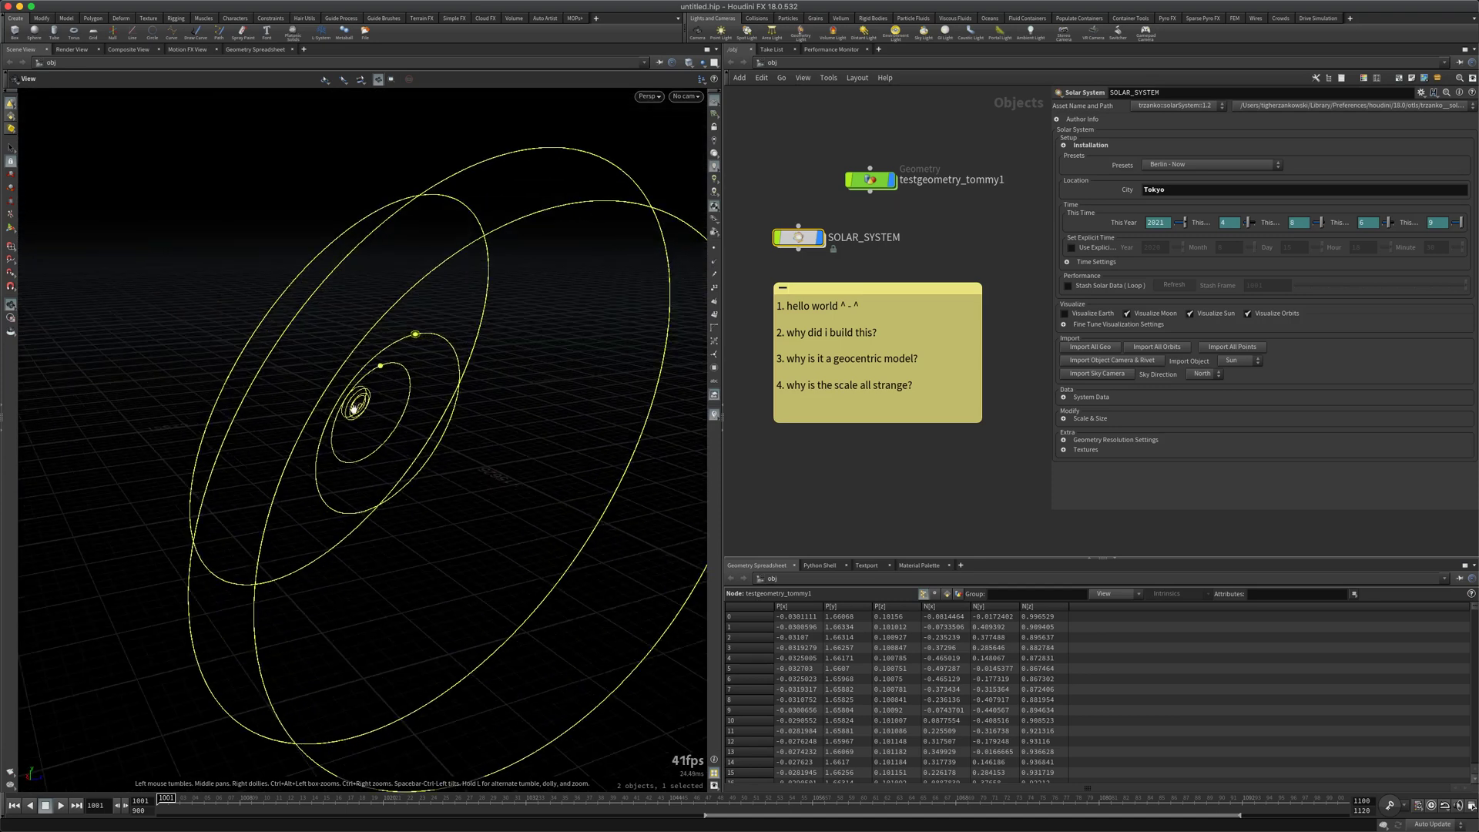
scroll(361, 402, up, 10)
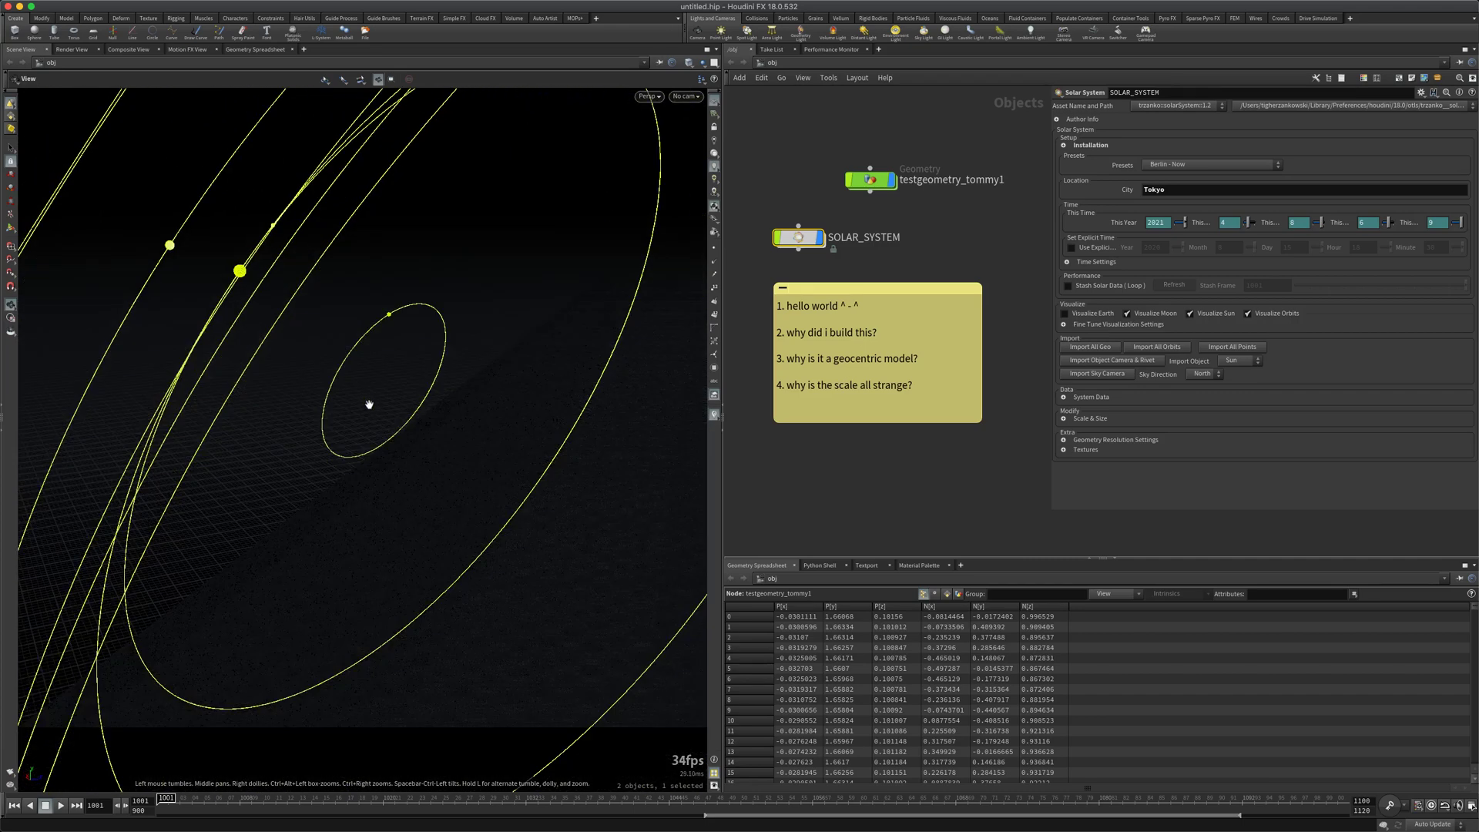
scroll(377, 393, up, 5)
scroll(394, 399, down, 10)
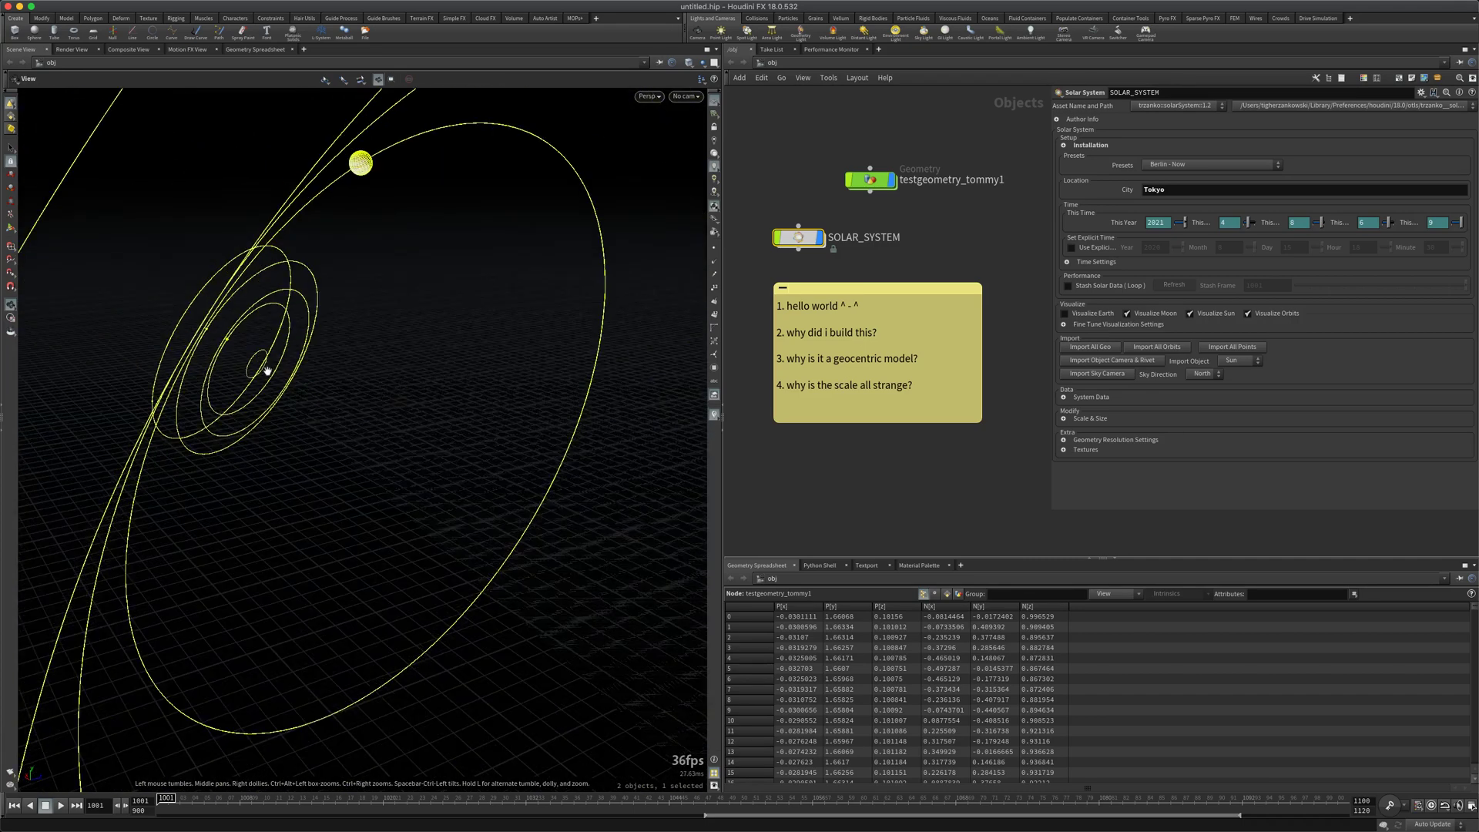
drag(267, 371, 345, 413)
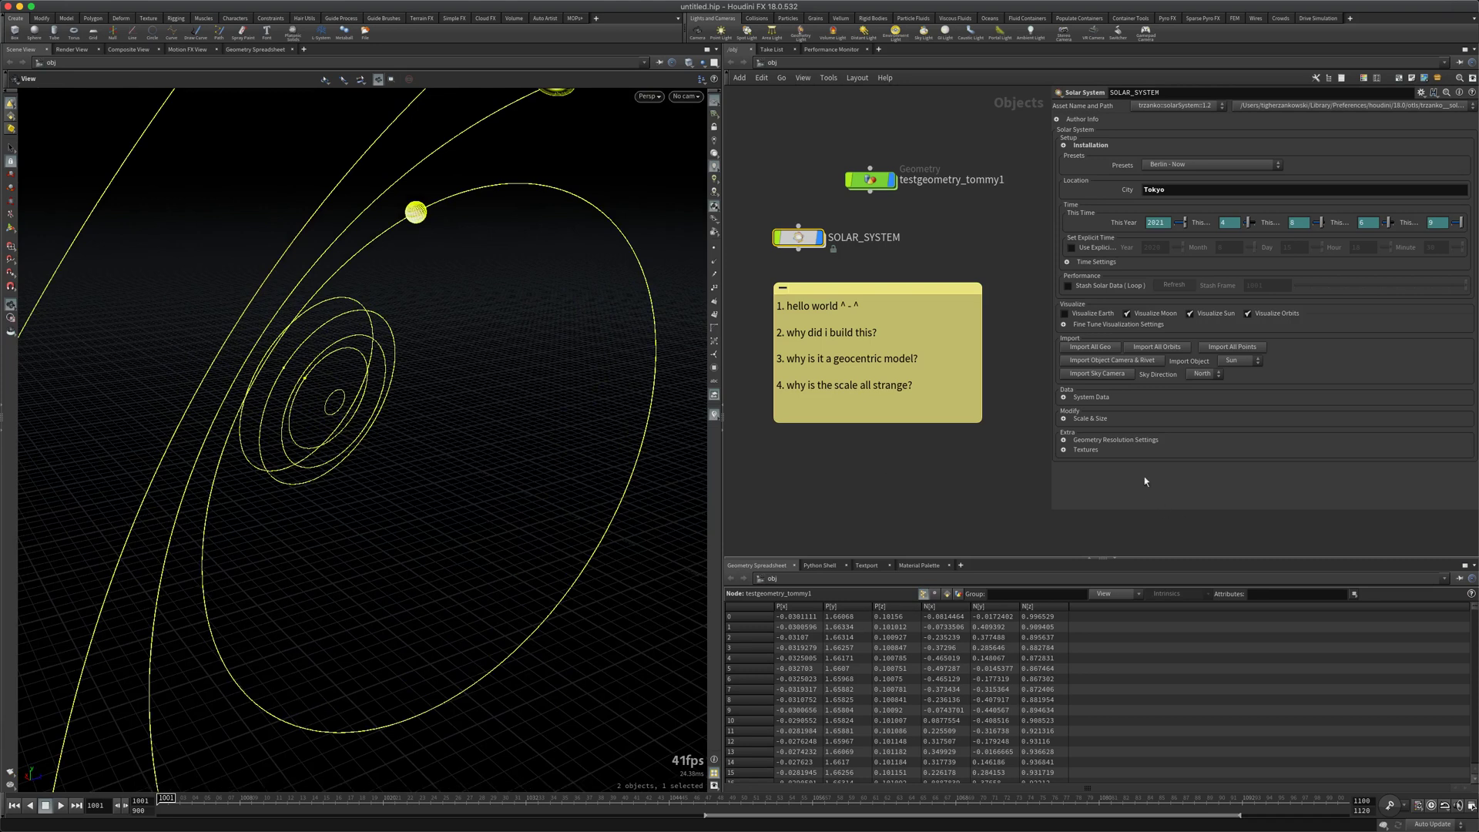
Show Scale & Size settings (All Planets Size Scaler 500, Pluto size 10) and deselect the geometry.
click(1089, 420)
scroll(1094, 416, down, 2)
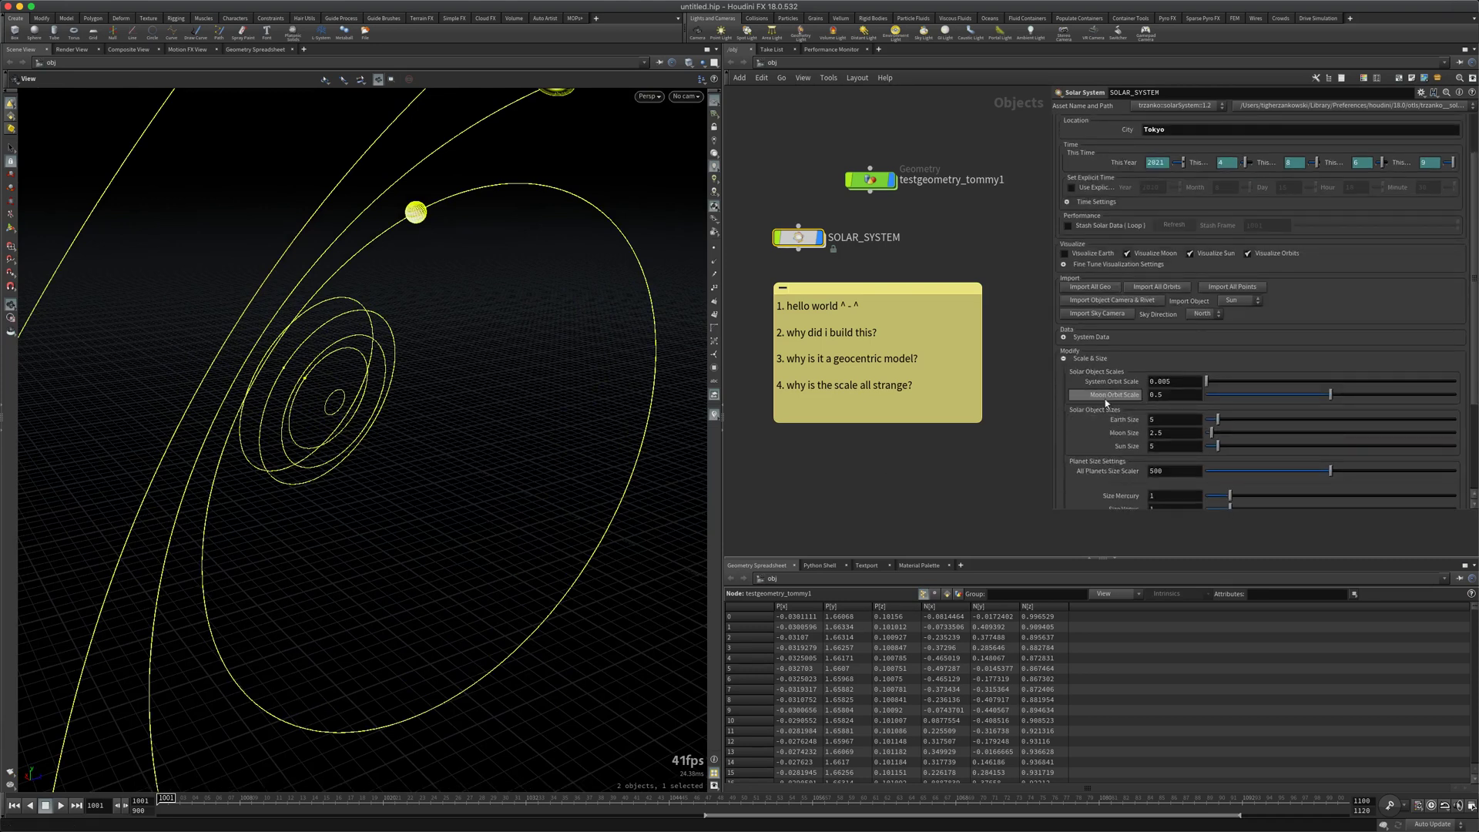
scroll(1122, 346, down, 2)
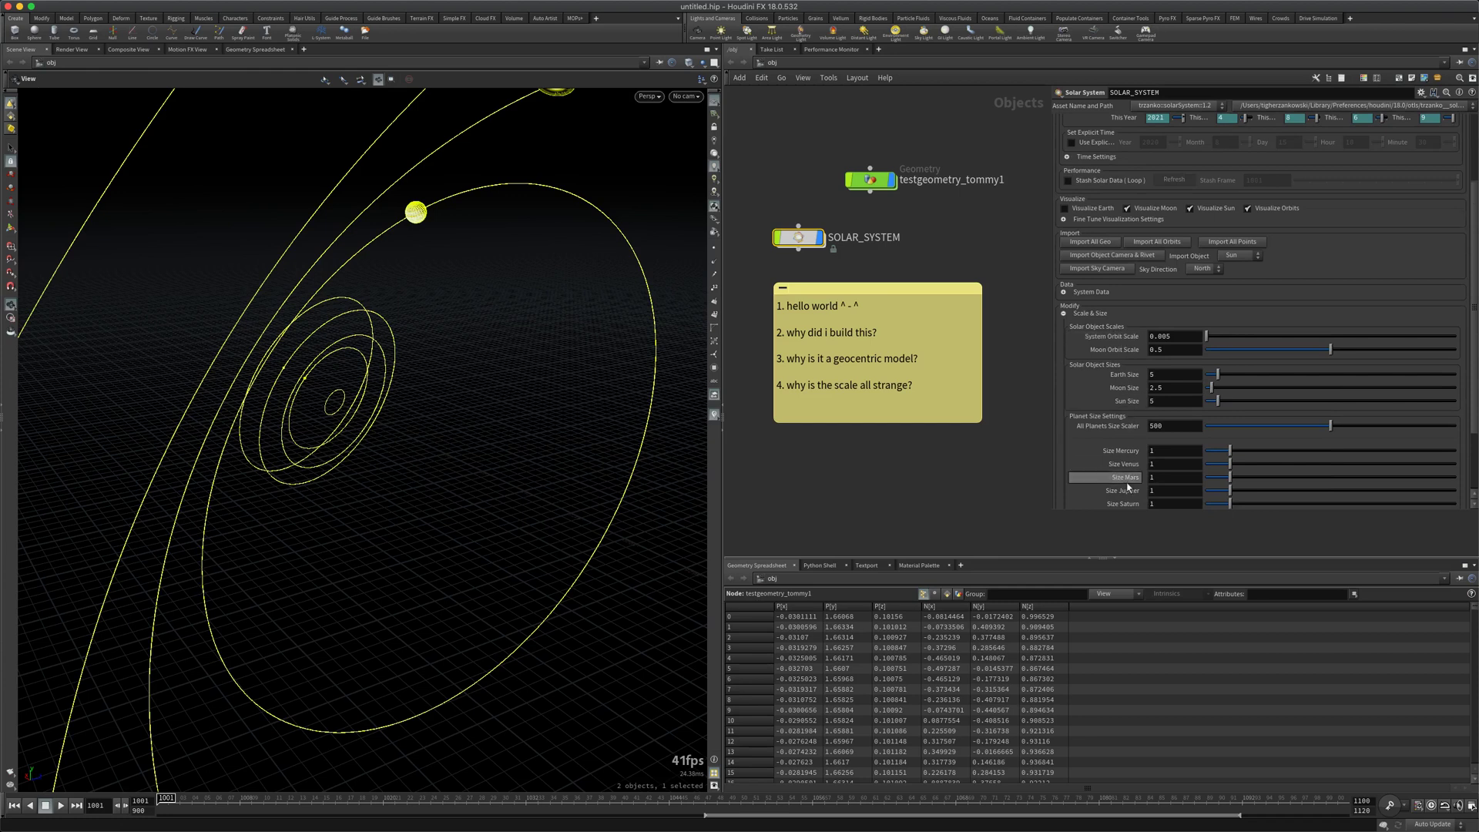
scroll(1124, 485, down, 2)
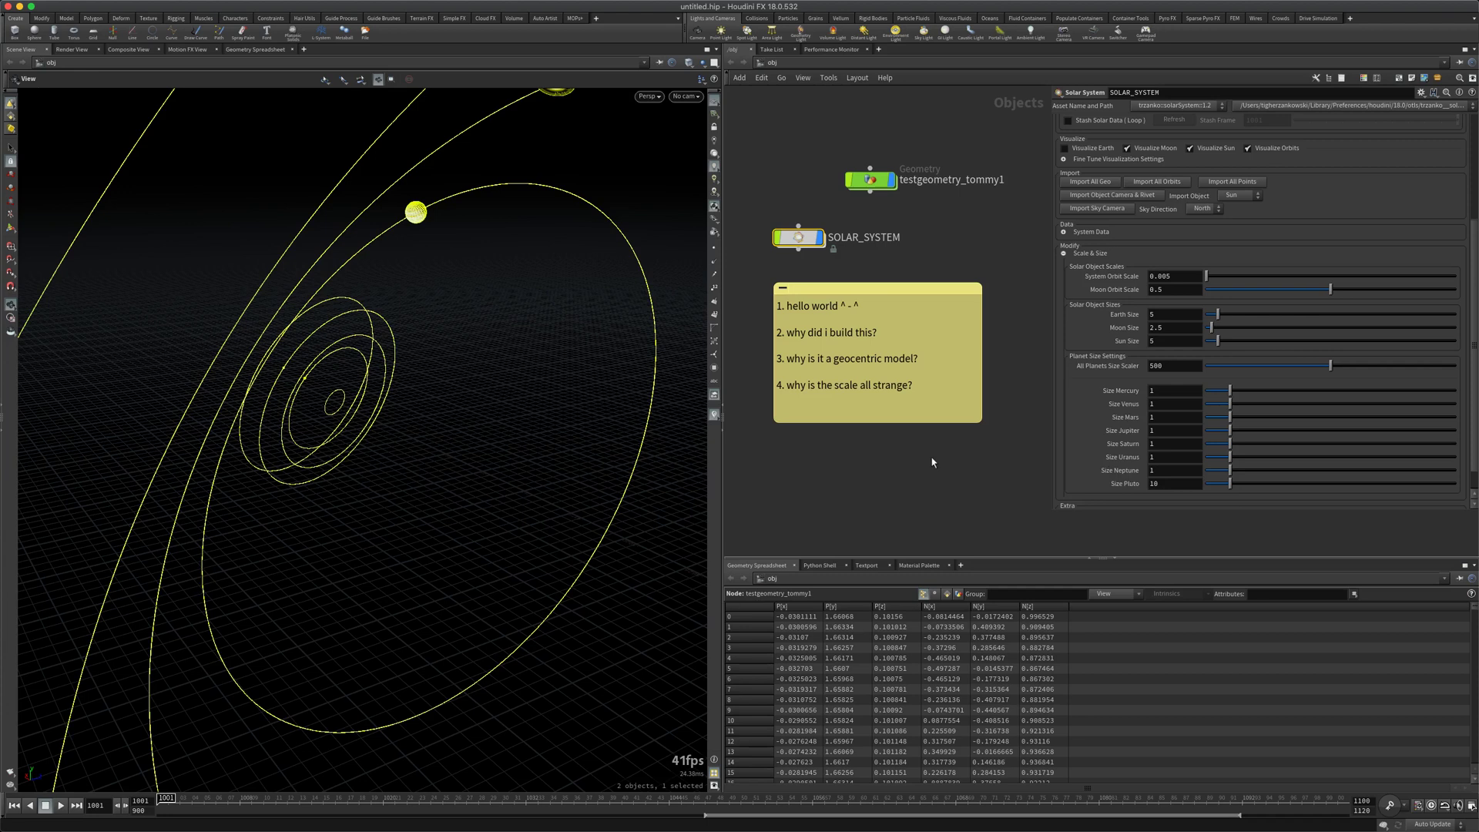
click(696, 105)
click(694, 101)
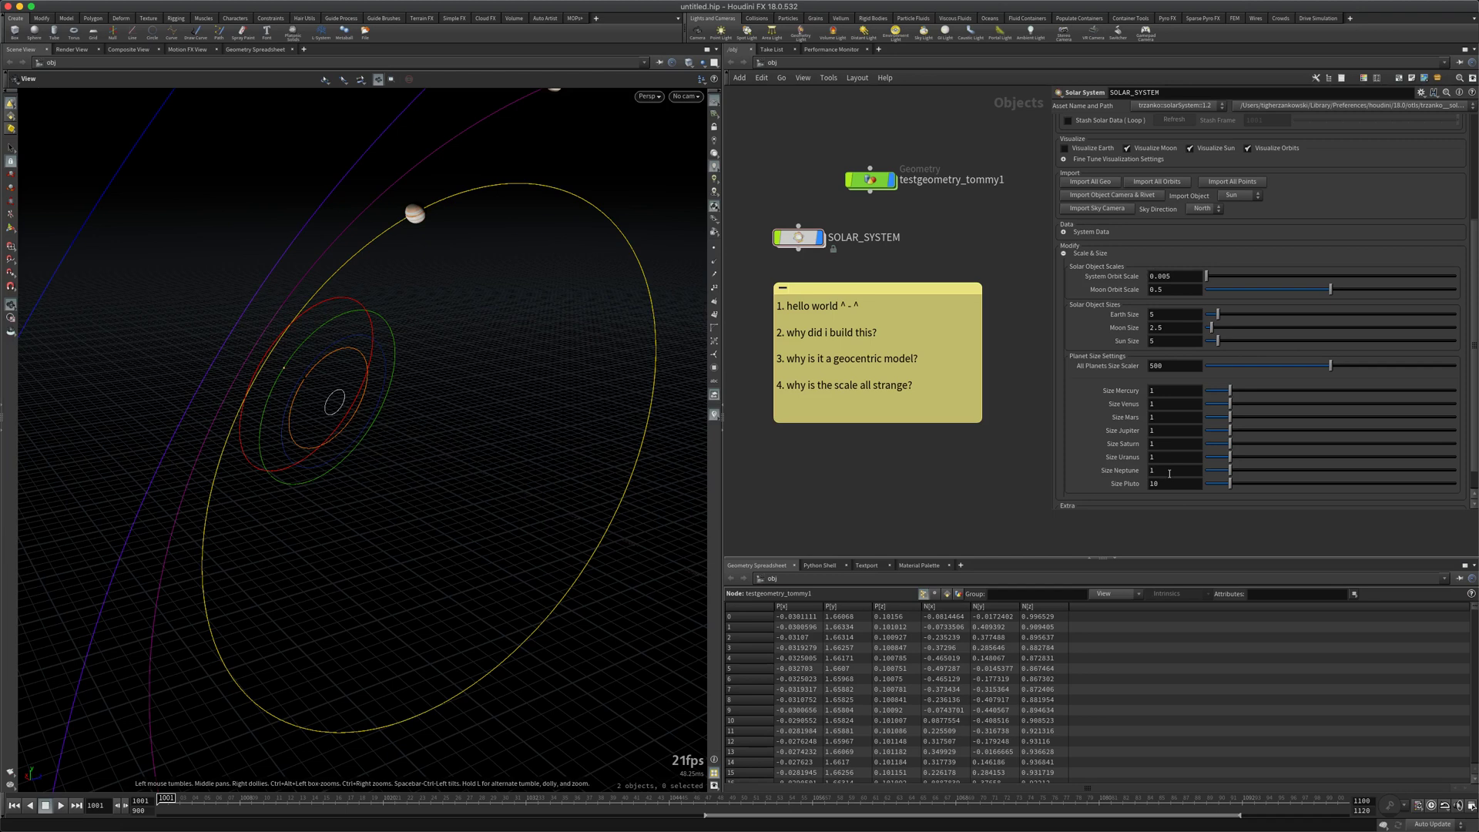
Collapse Scale & Size and tumble to a near top-down view of the orbits.
click(1077, 254)
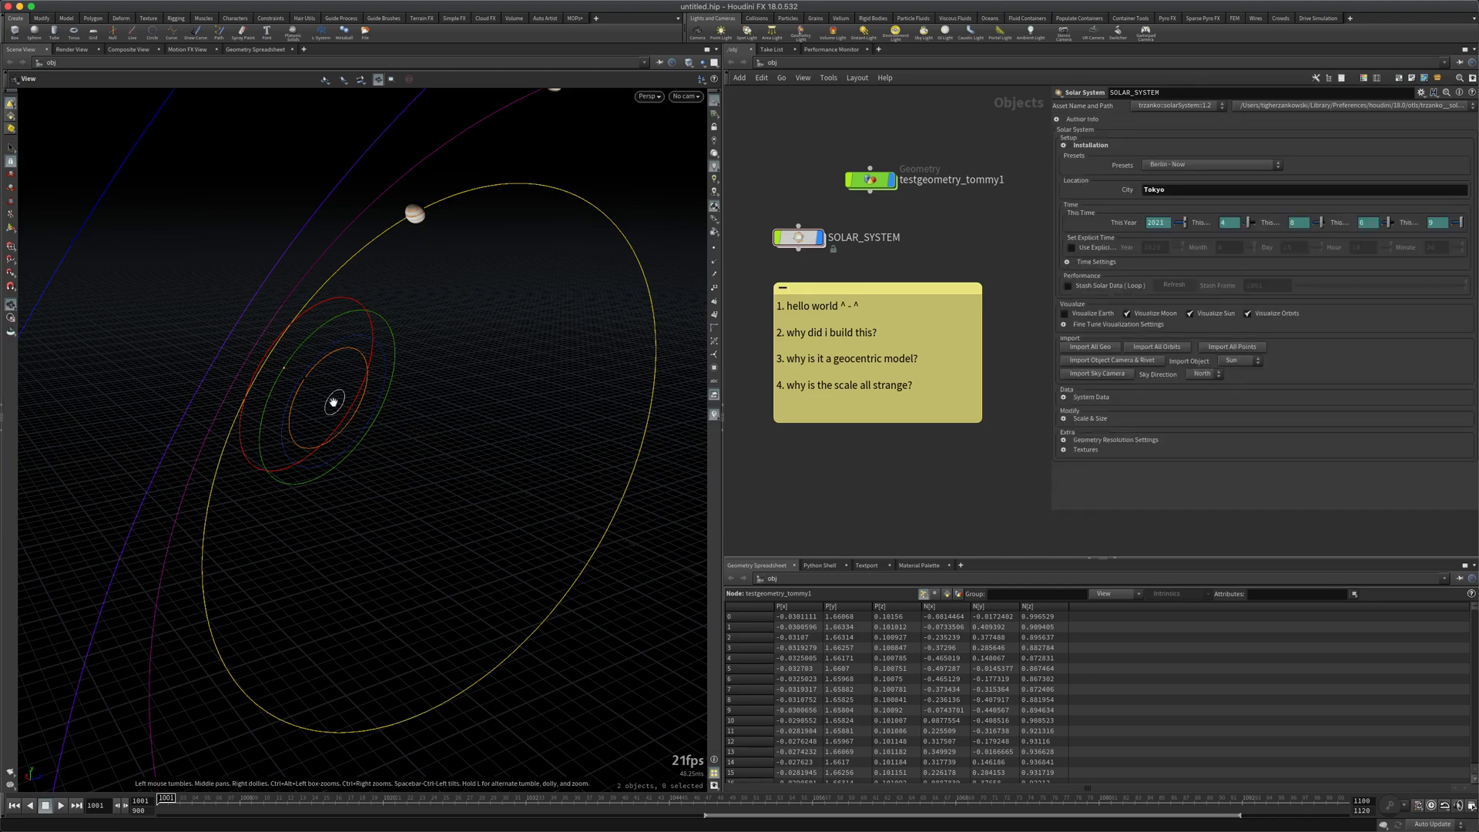
mouse_move(334, 402)
mouse_down()
mouse_move(657, 413)
mouse_move(345, 407)
mouse_up()
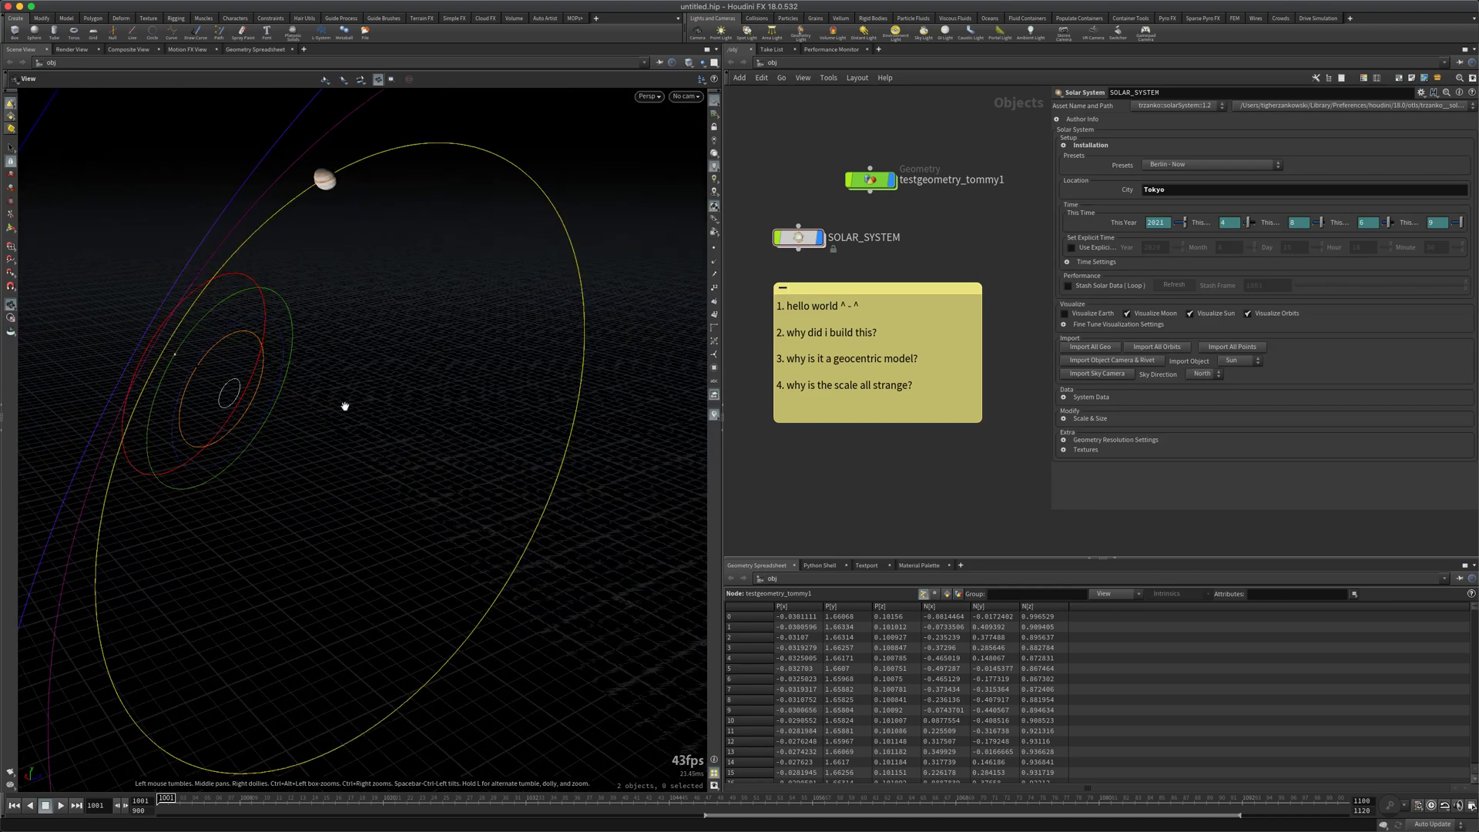
drag(431, 377, 125, 472)
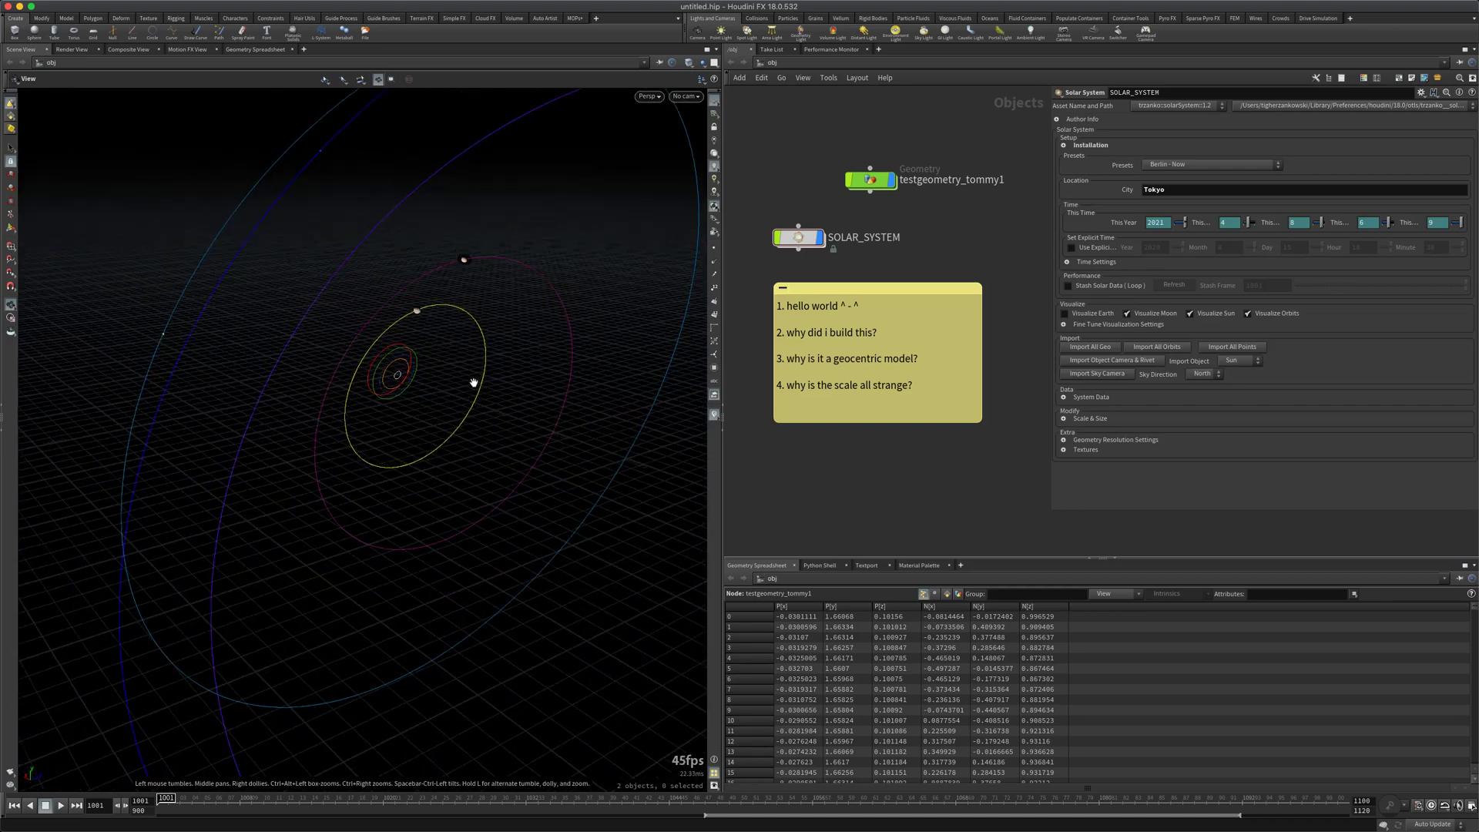
drag(396, 376, 397, 408)
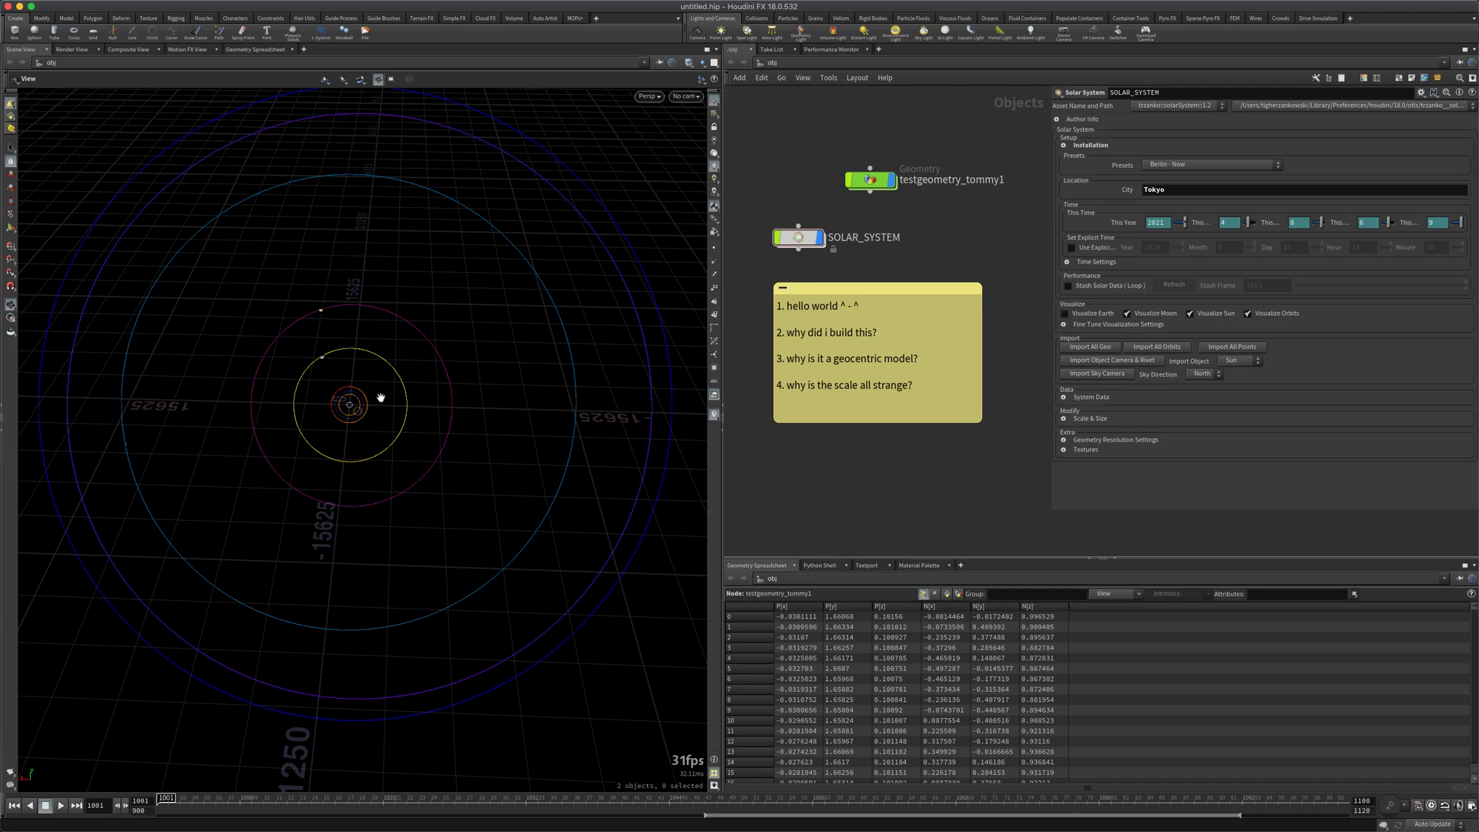
Zoom in and tilt the viewport to an oblique view of the inner orbits, then show the scene's camera list.
scroll(362, 398, up, 10)
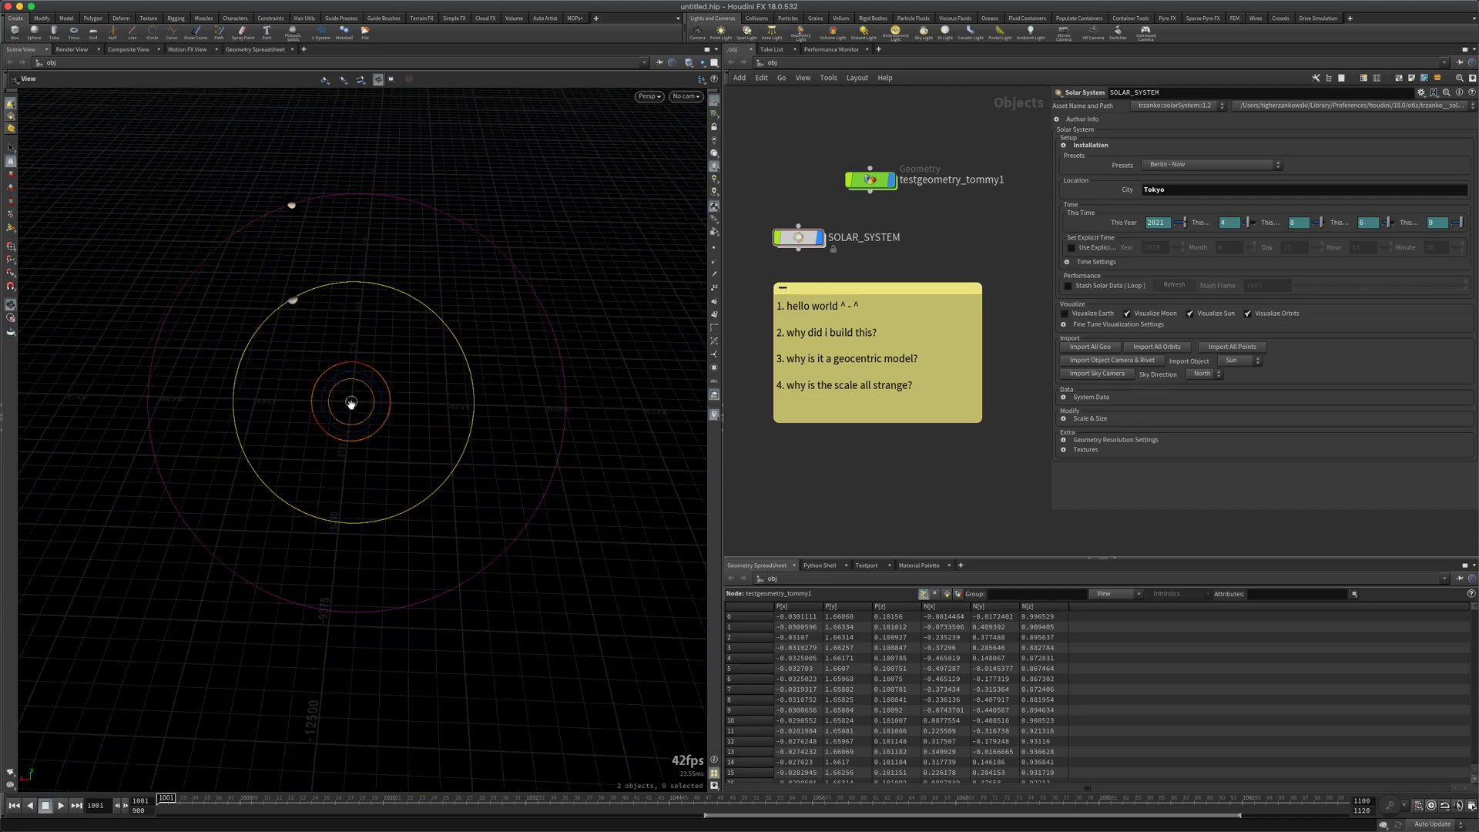
scroll(351, 400, up, 5)
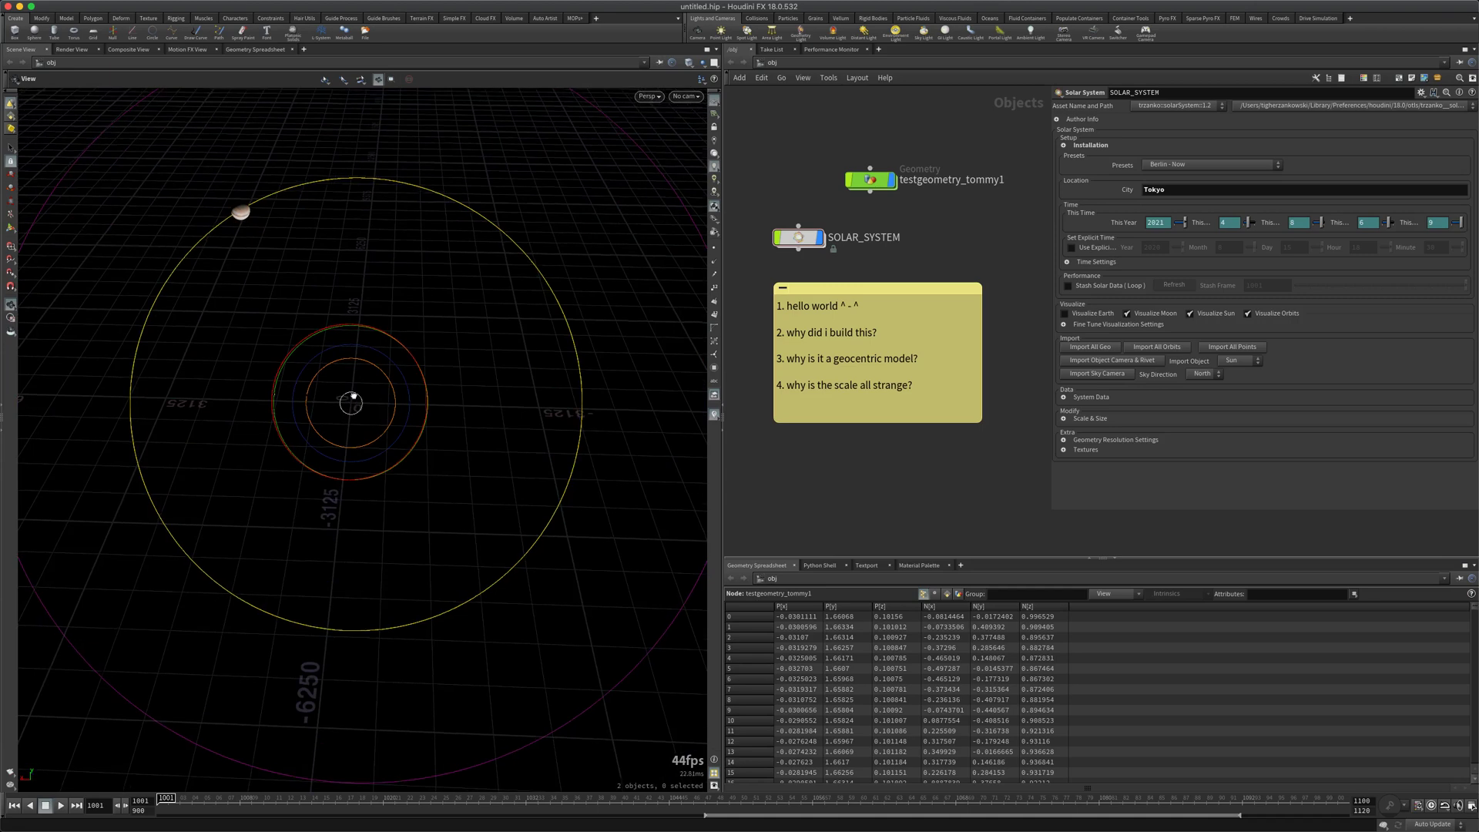
drag(329, 387, 344, 400)
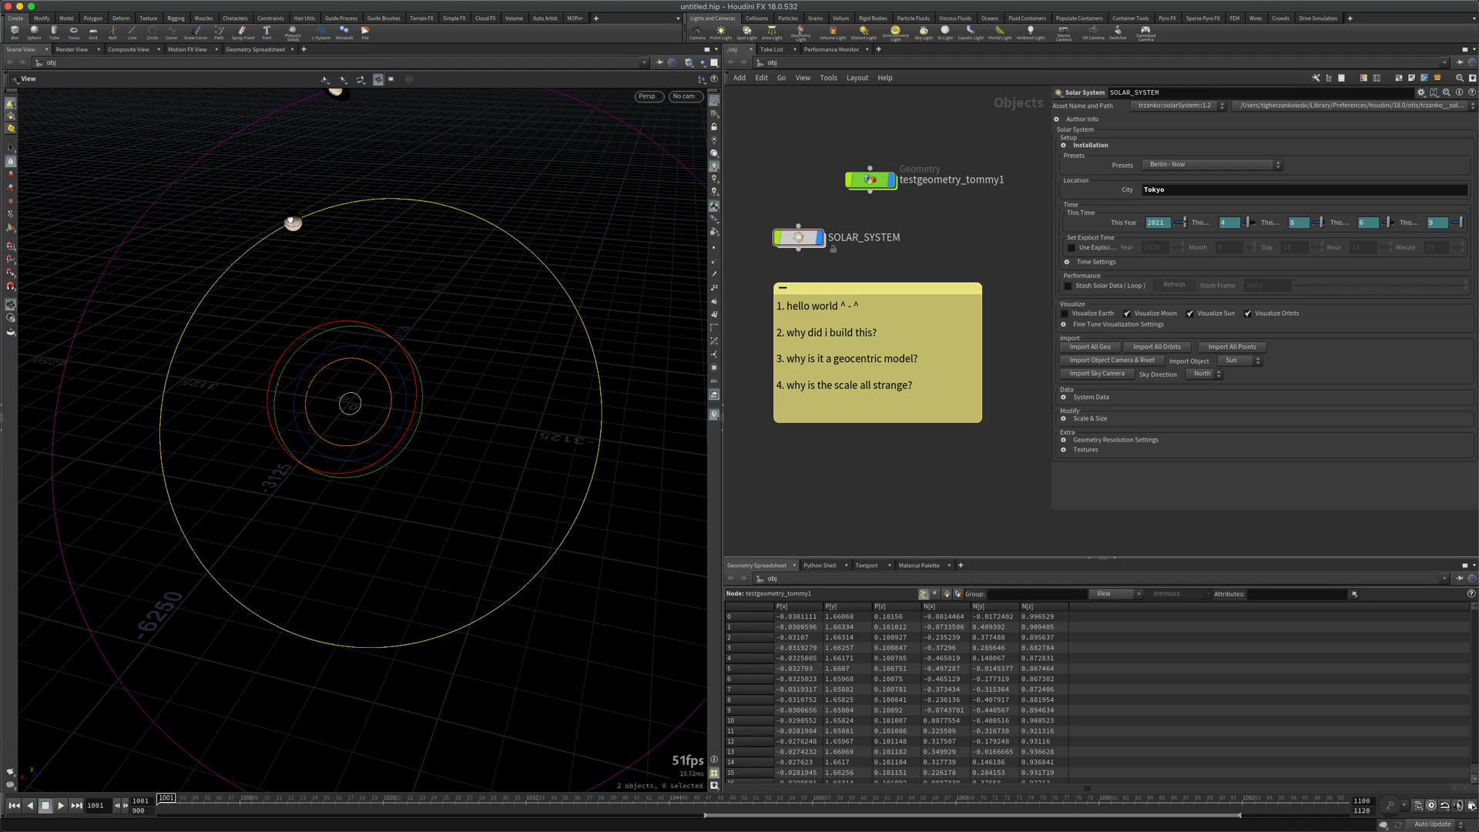
drag(303, 222, 281, 217)
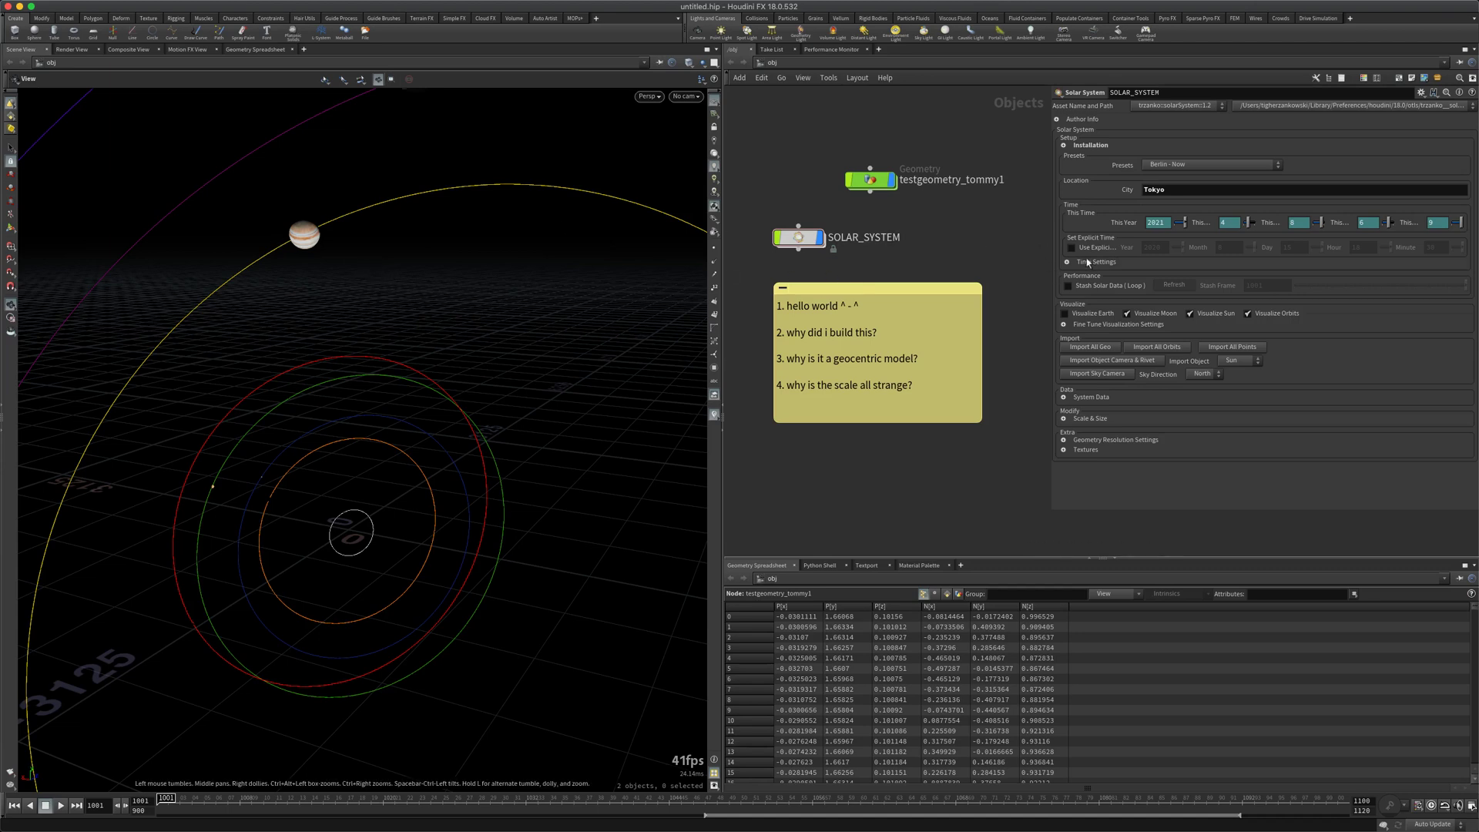
click(683, 97)
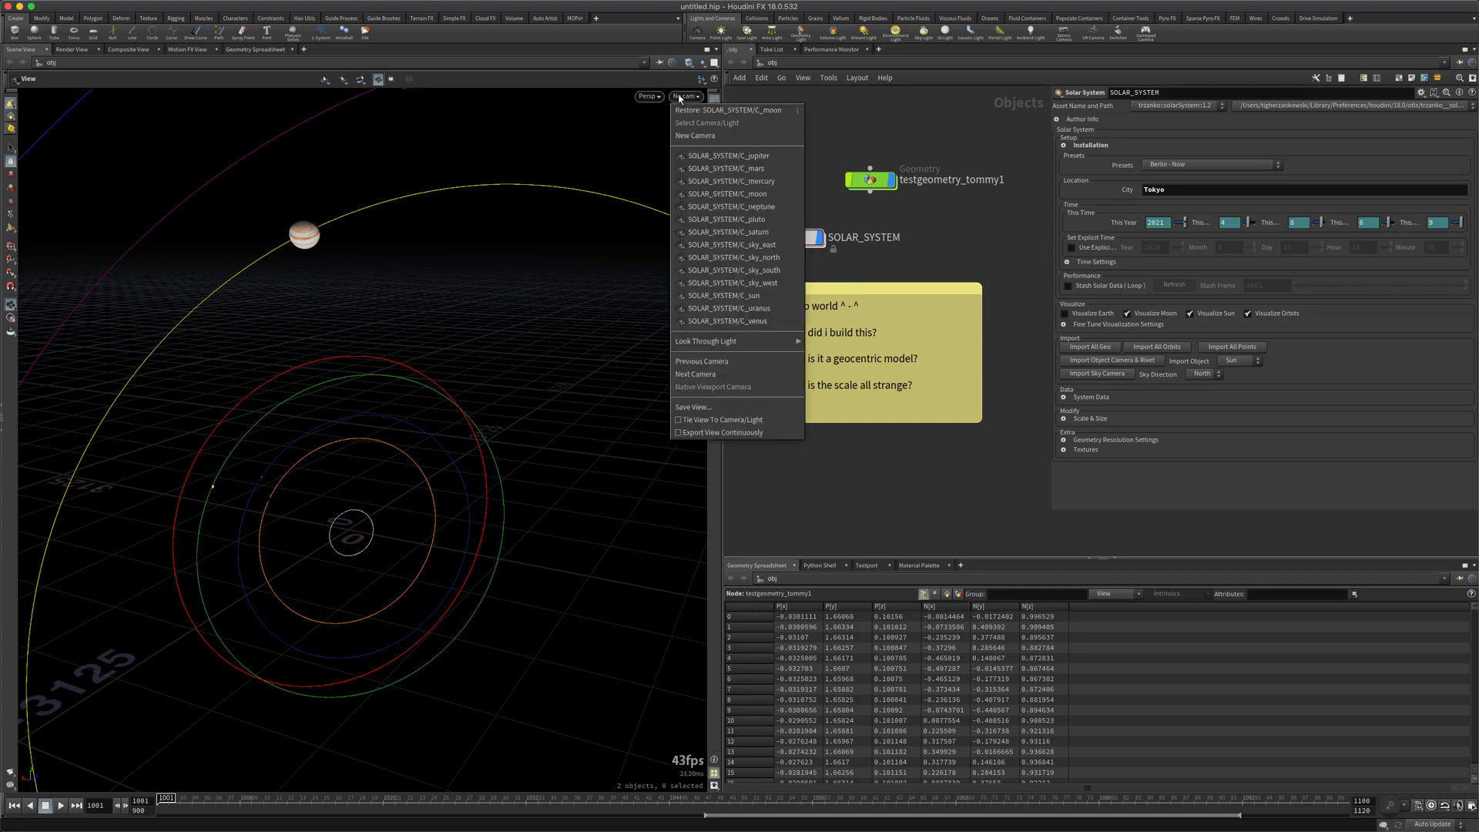
Look through the SOLAR_SYSTEM/C_moon camera, framing Jupiter beside a crescent Moon.
click(704, 193)
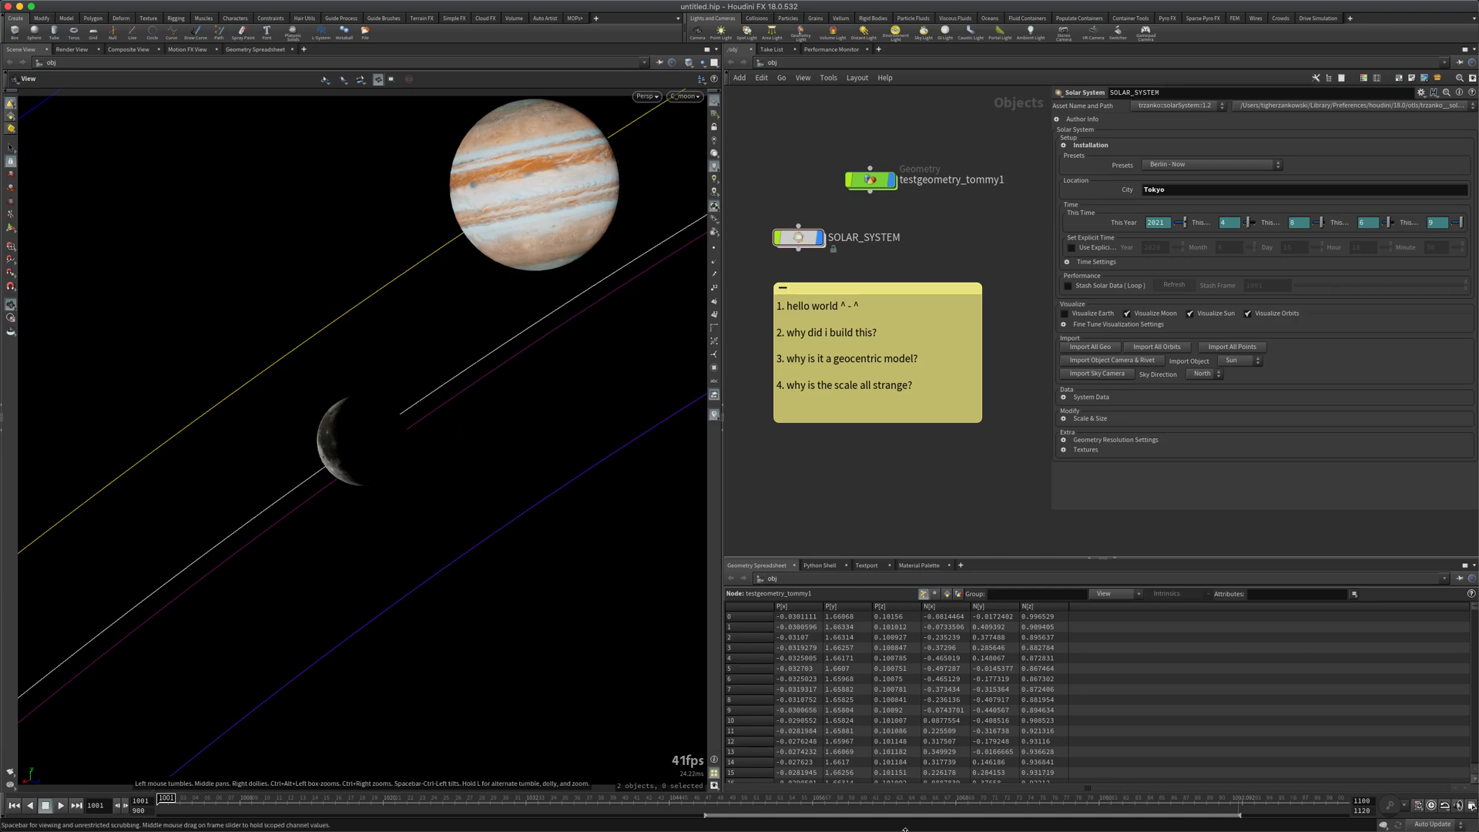
Jump to frame 1100 and back to 1001, then tumble the view off the moon camera.
click(1340, 801)
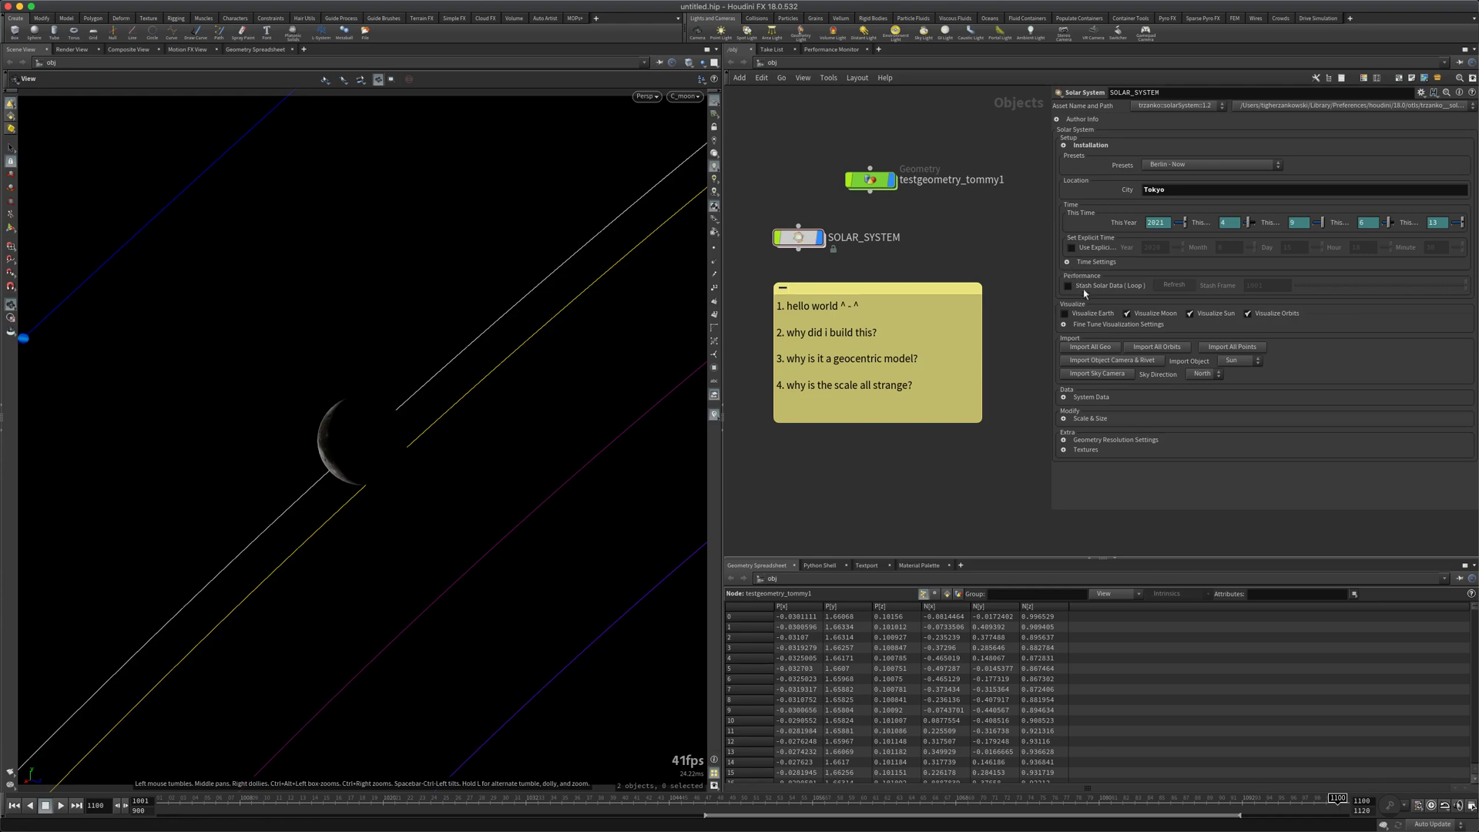
mouse_move(1085, 291)
click(16, 805)
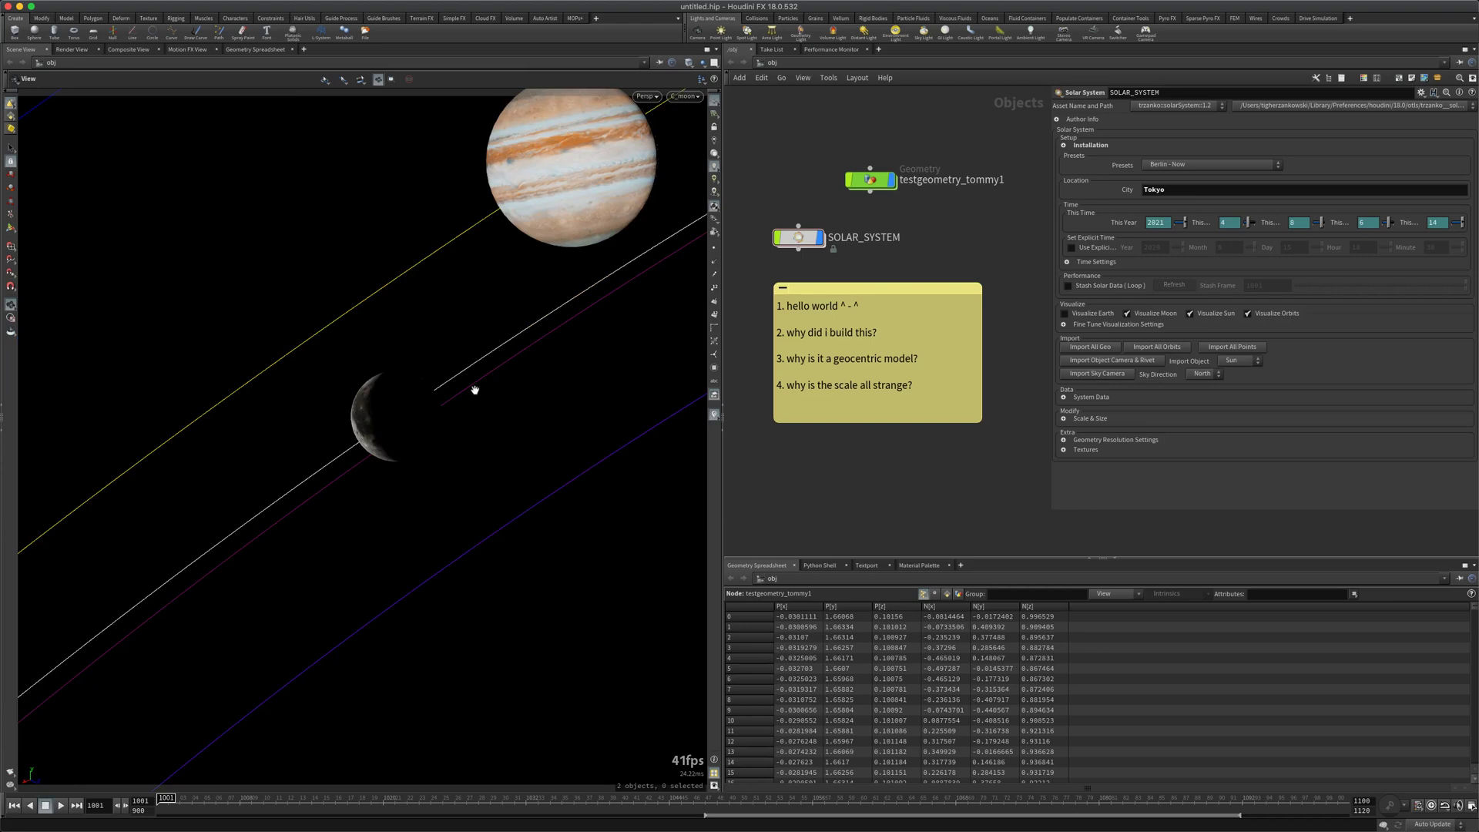
drag(418, 396, 297, 436)
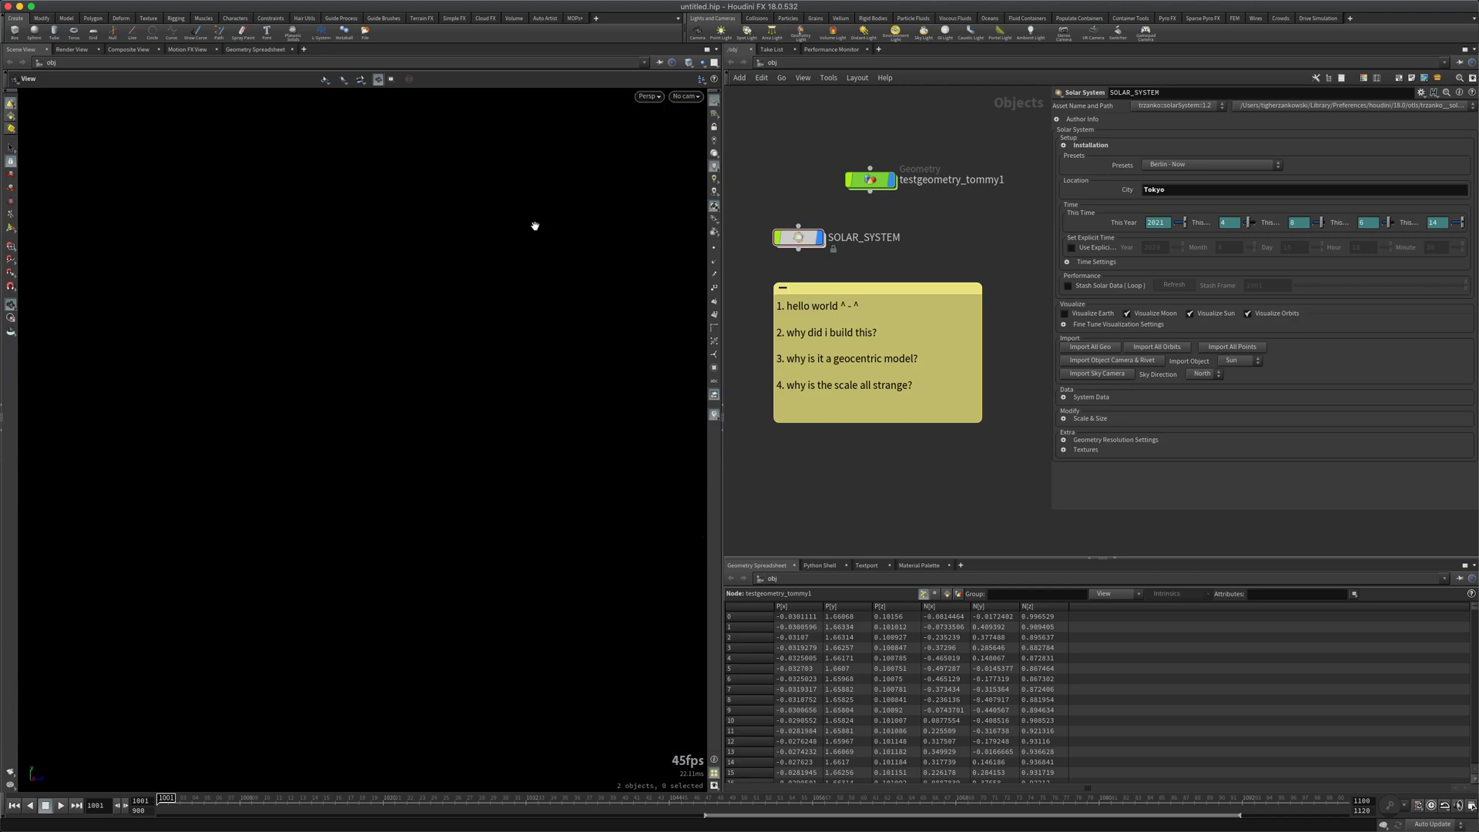
Box-select the testgeometry_tommy1 node, checking the camera list twice without picking a camera.
click(686, 96)
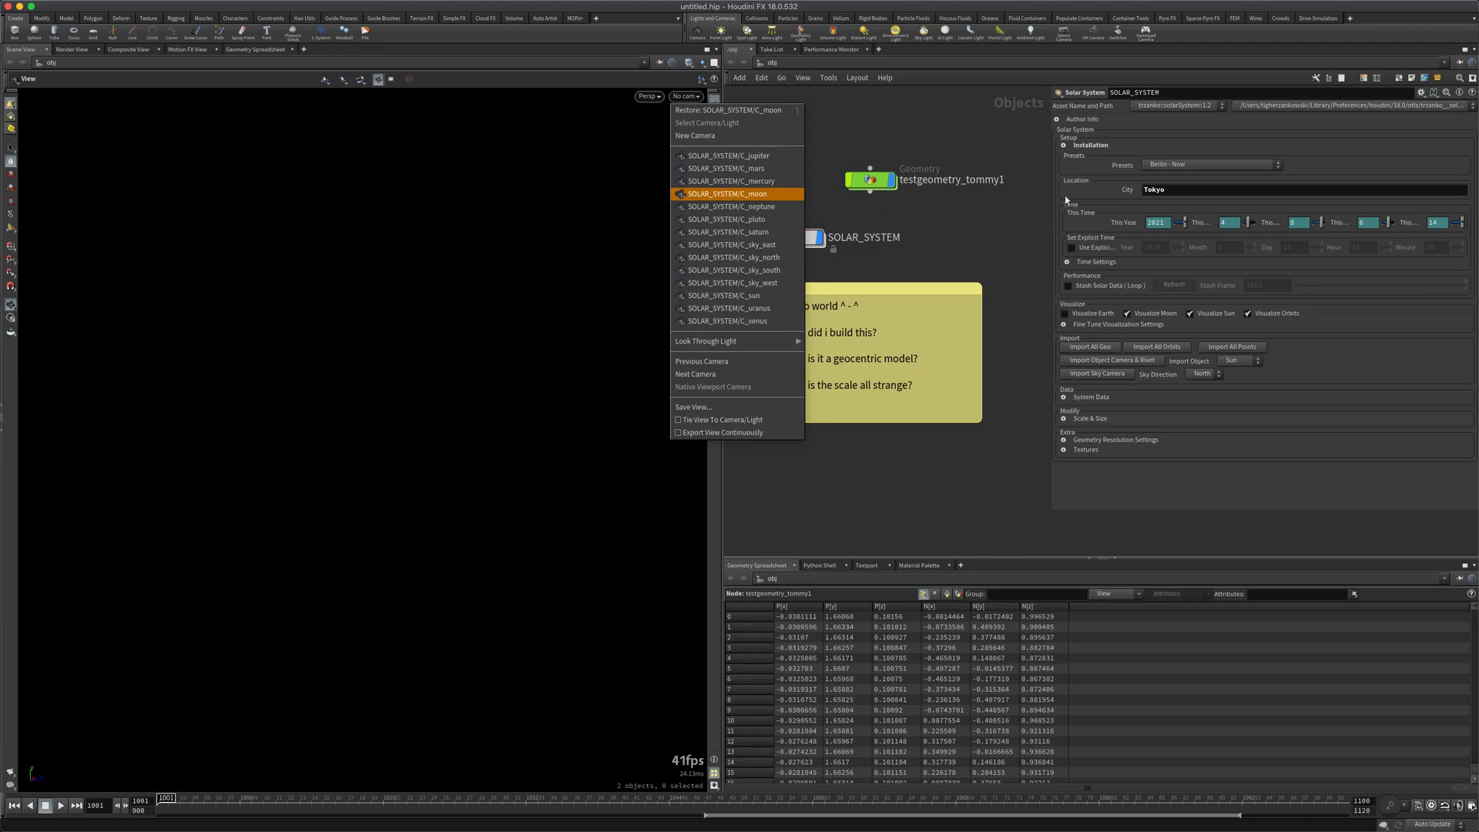
click(1096, 164)
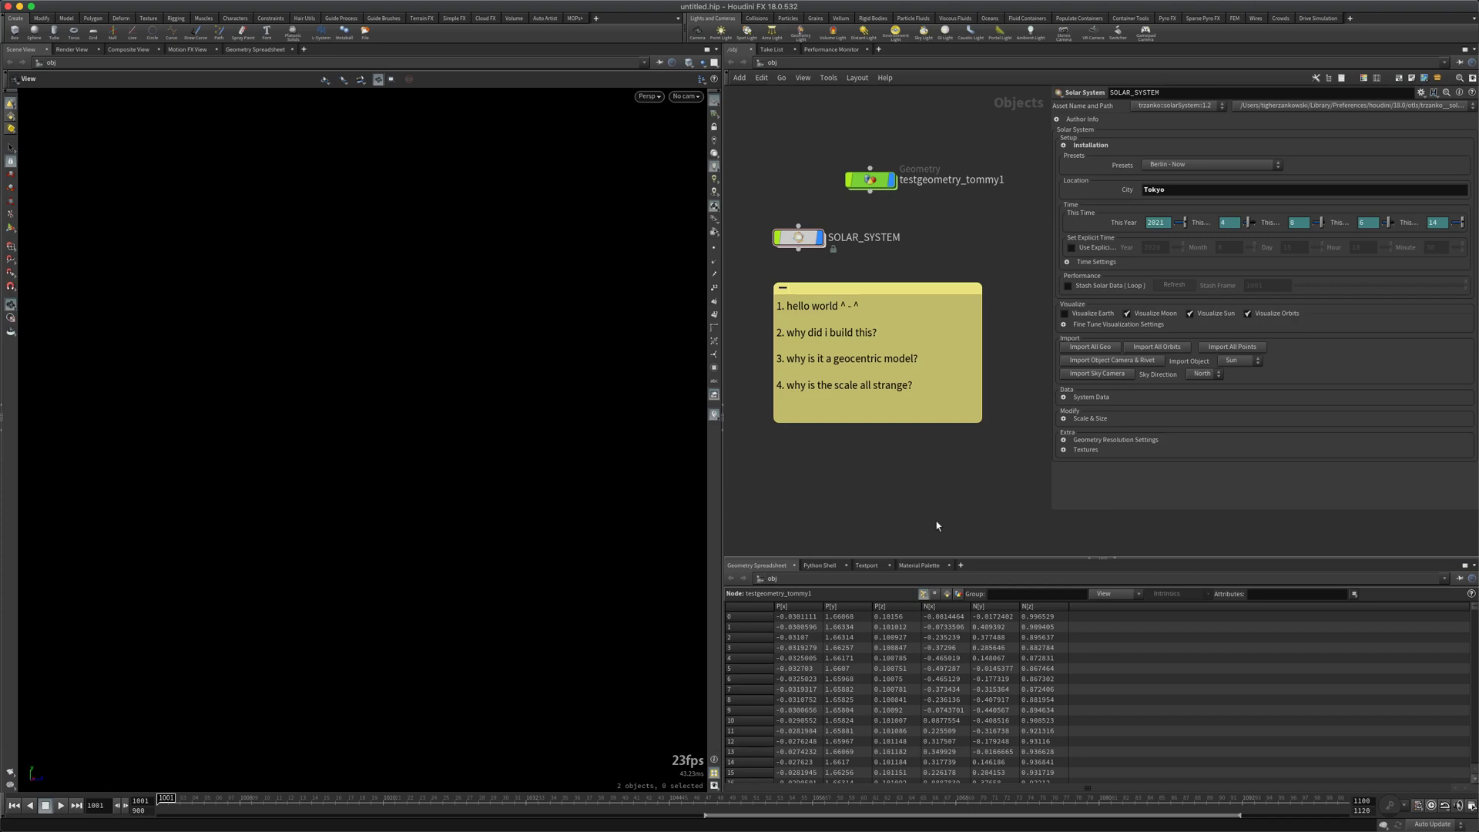
drag(817, 140, 927, 212)
click(686, 96)
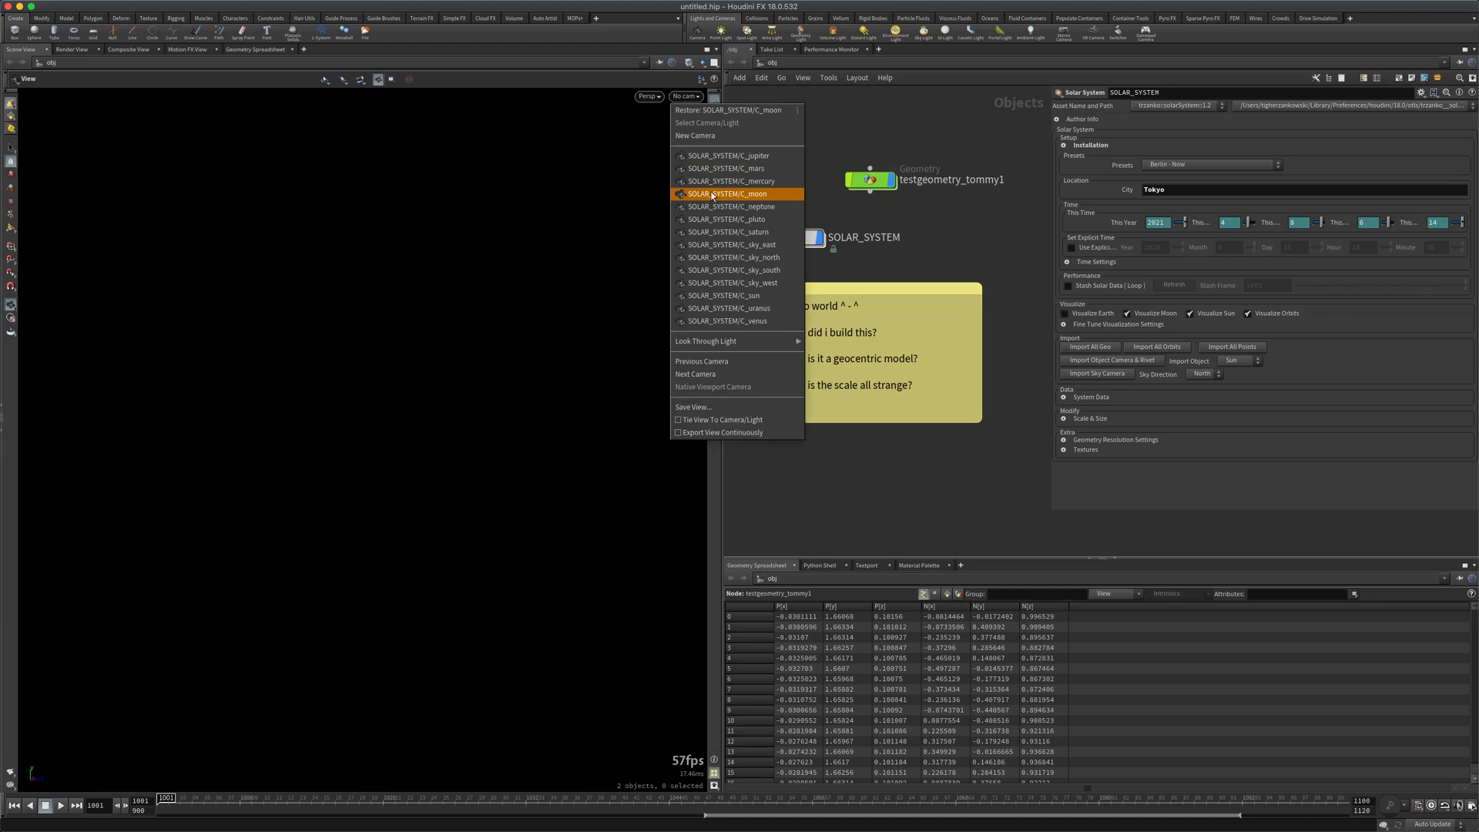
key(Escape)
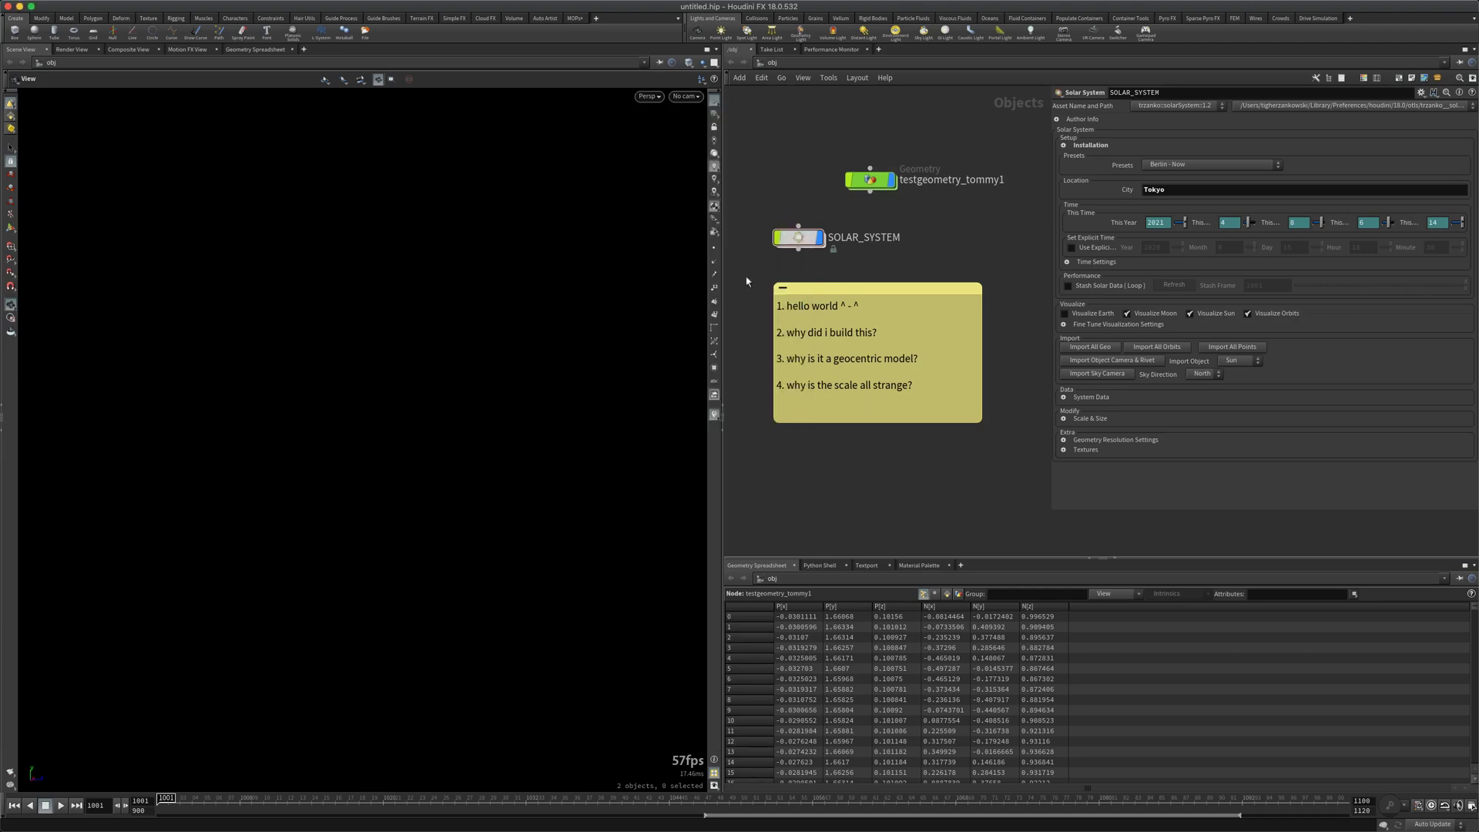